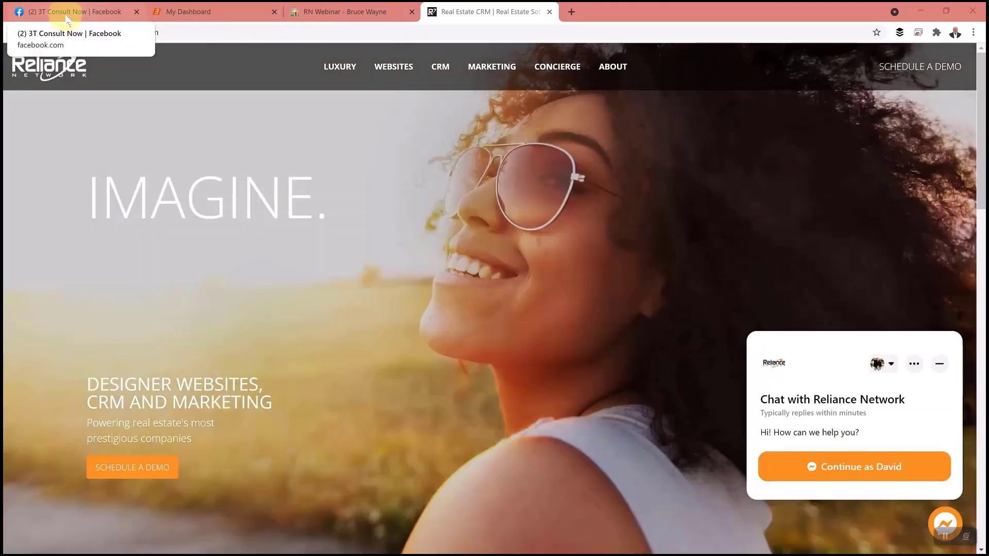
{"action": "left_click", "coordinate": [67, 14]}
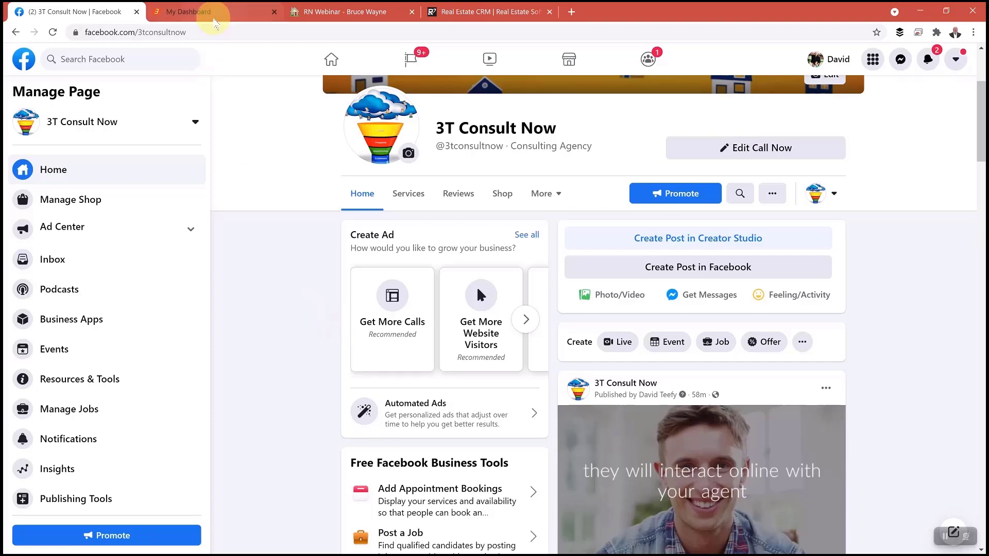
- Open the agent's live website from the Reliance Network dashboard via Site Builder > View Website
{"action": "left_click", "coordinate": [214, 20]}
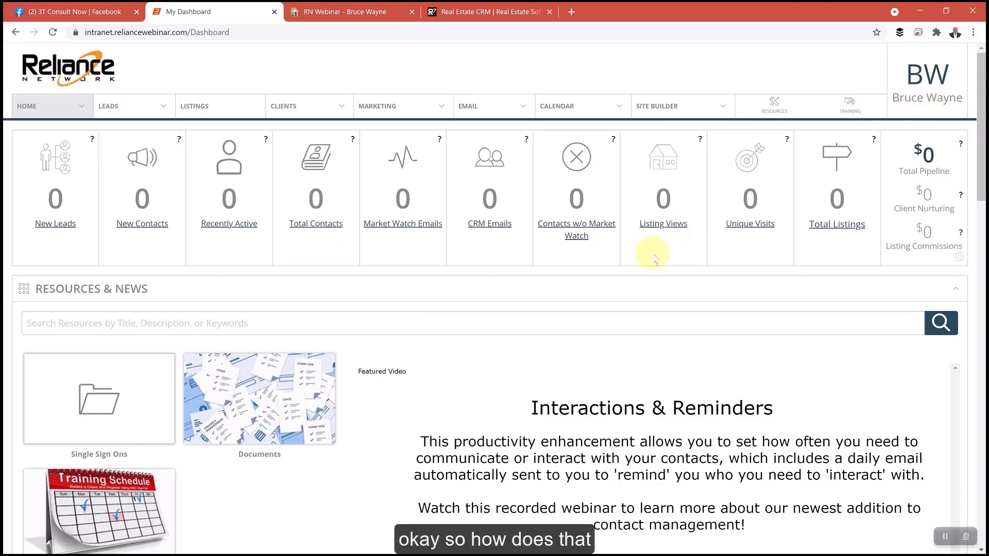
{"action": "left_click", "coordinate": [332, 16]}
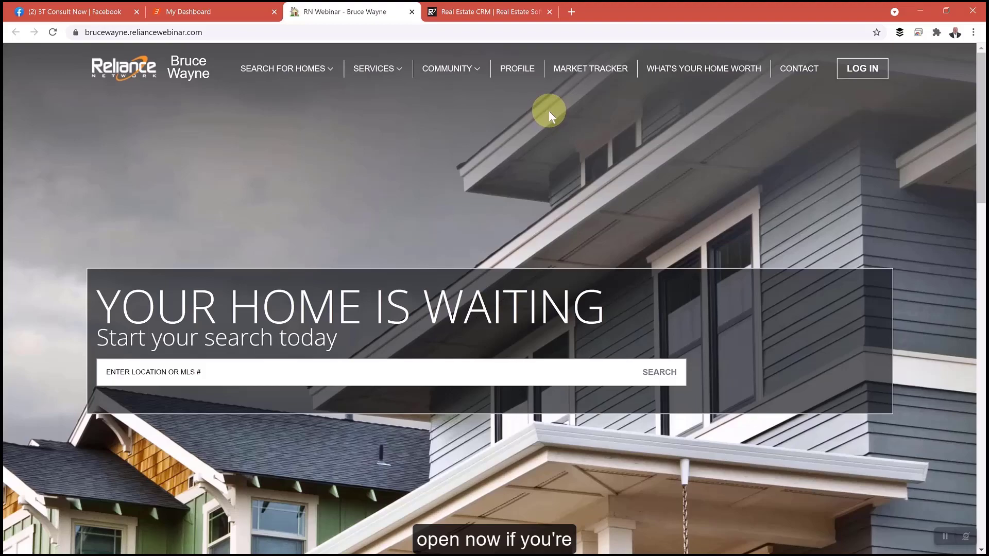
{"action": "left_click", "coordinate": [192, 15]}
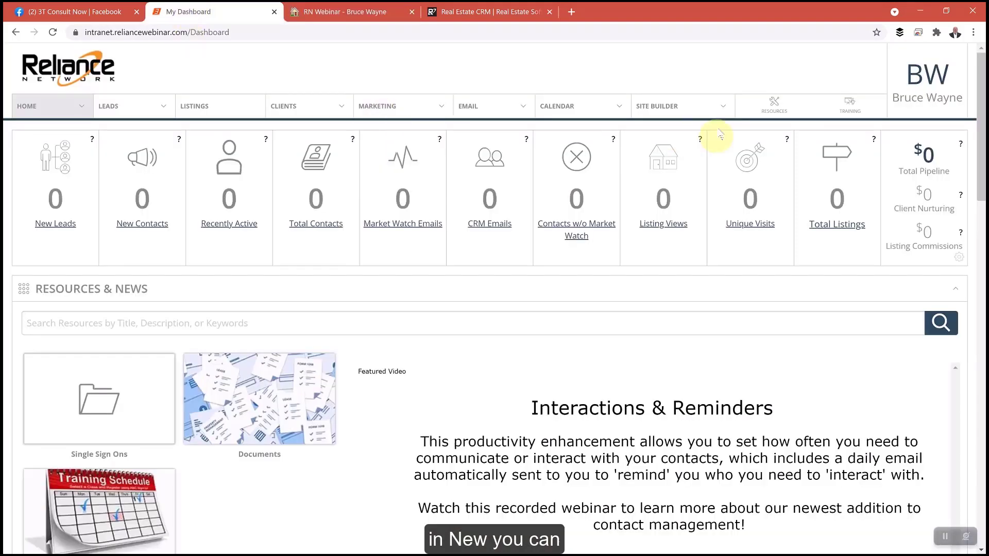
{"action": "mouse_move", "coordinate": [709, 111]}
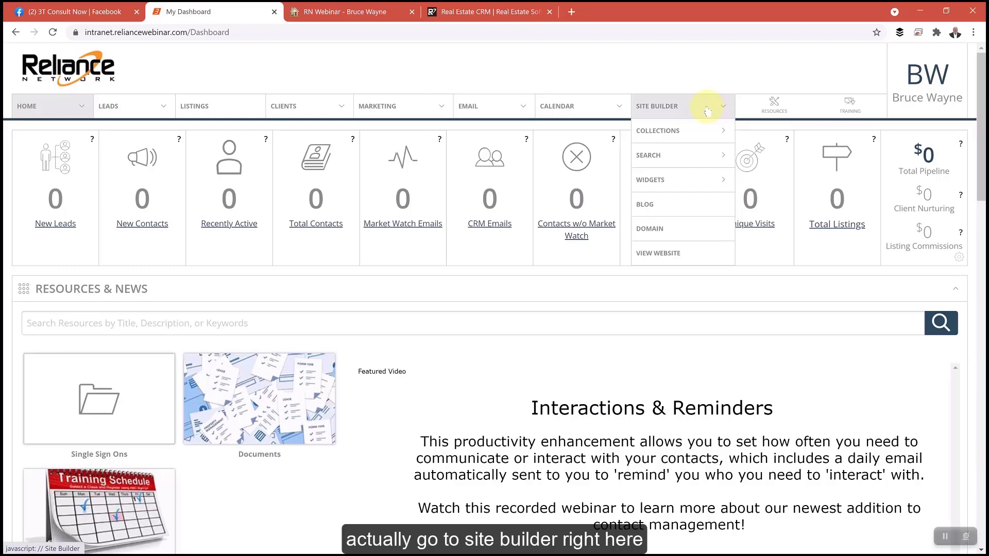
{"action": "left_click", "coordinate": [677, 256]}
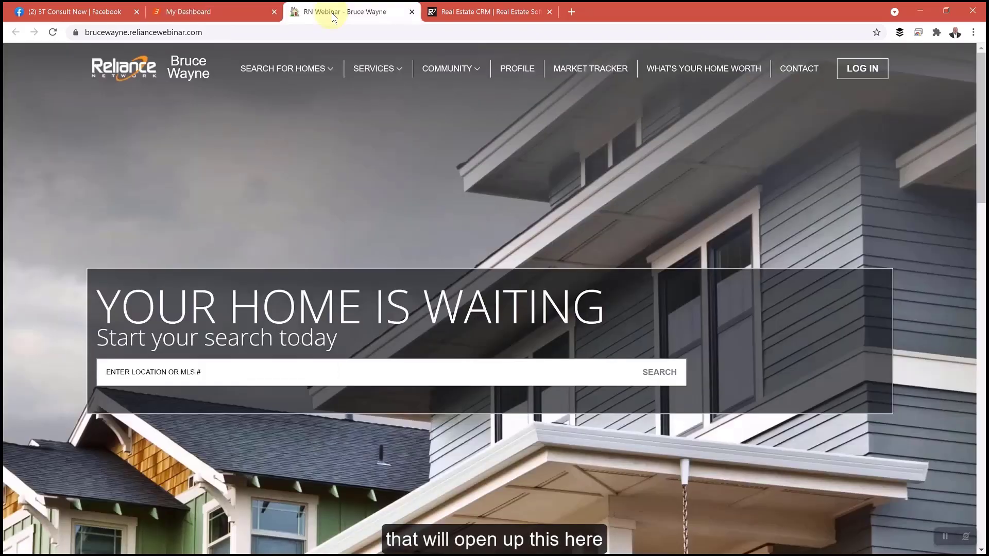
- Select the agent site's web address, then close the reliancenetwork.com marketing site tab
{"action": "left_click", "coordinate": [216, 33]}
{"action": "left_click_drag", "start_coordinate": [216, 34], "coordinate": [80, 41]}
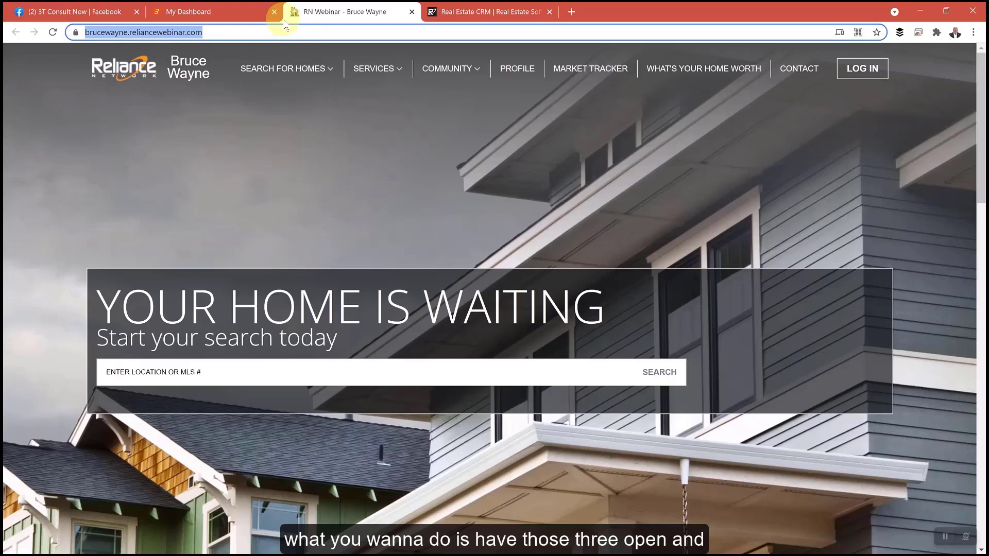
{"action": "left_click", "coordinate": [519, 12]}
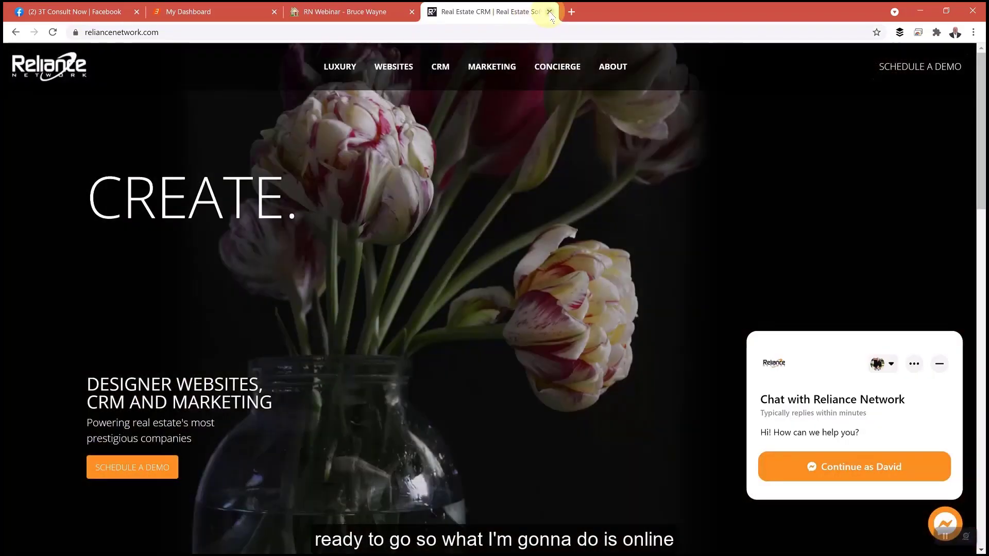
{"action": "left_click", "coordinate": [549, 12]}
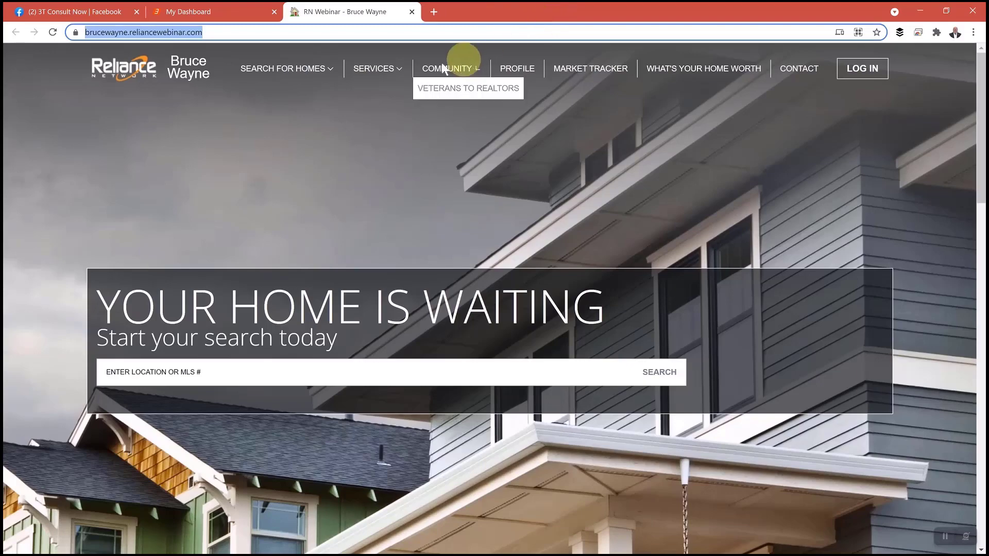
- Go to the 3T Consult Now Facebook page and open its Inbox
{"action": "left_click", "coordinate": [85, 13]}
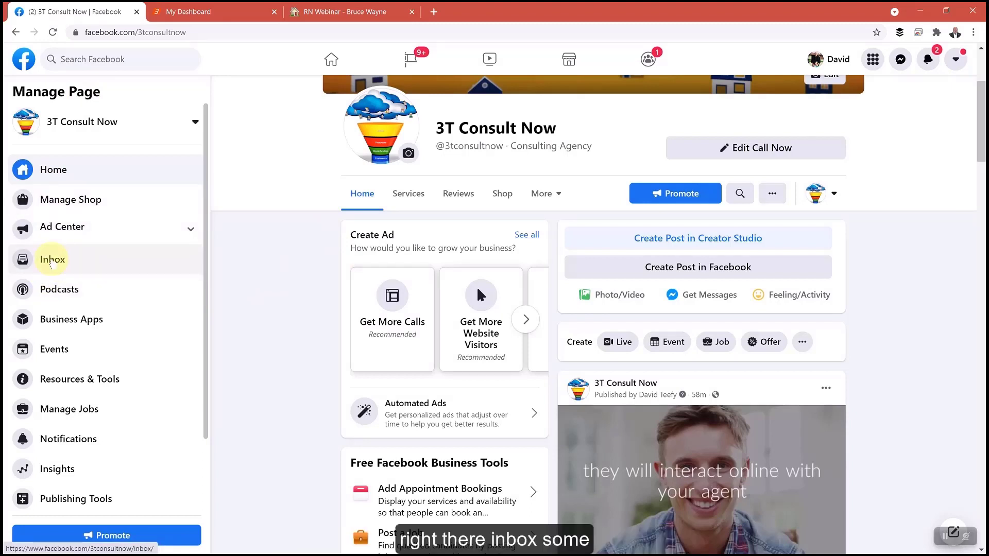
{"action": "left_click", "coordinate": [52, 261]}
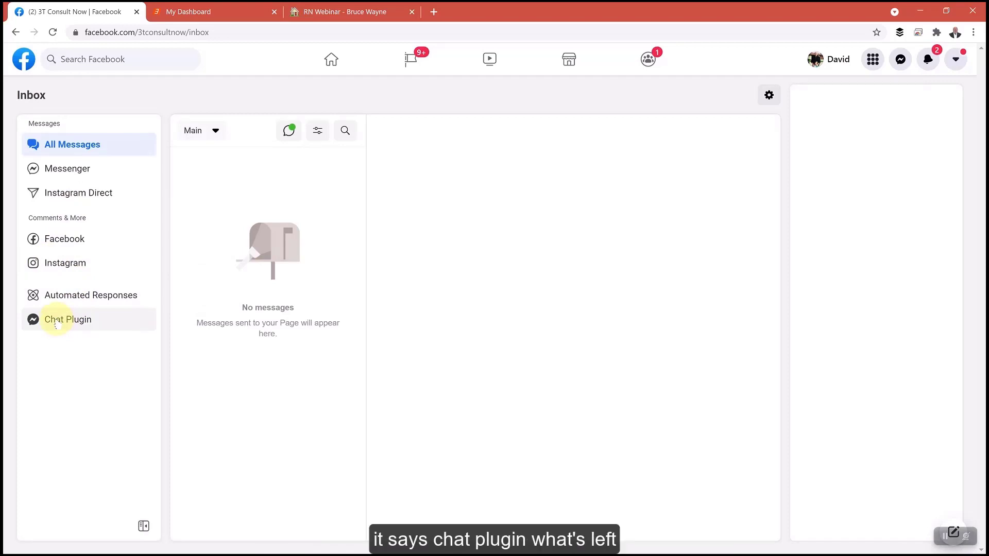
{"action": "left_click", "coordinate": [57, 324]}
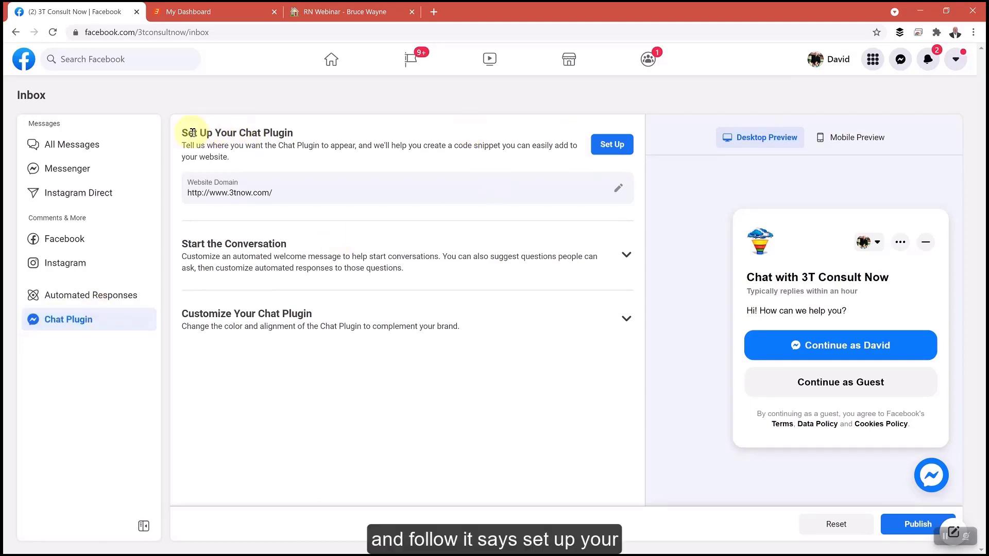
{"action": "left_click_drag", "start_coordinate": [188, 132], "coordinate": [314, 137]}
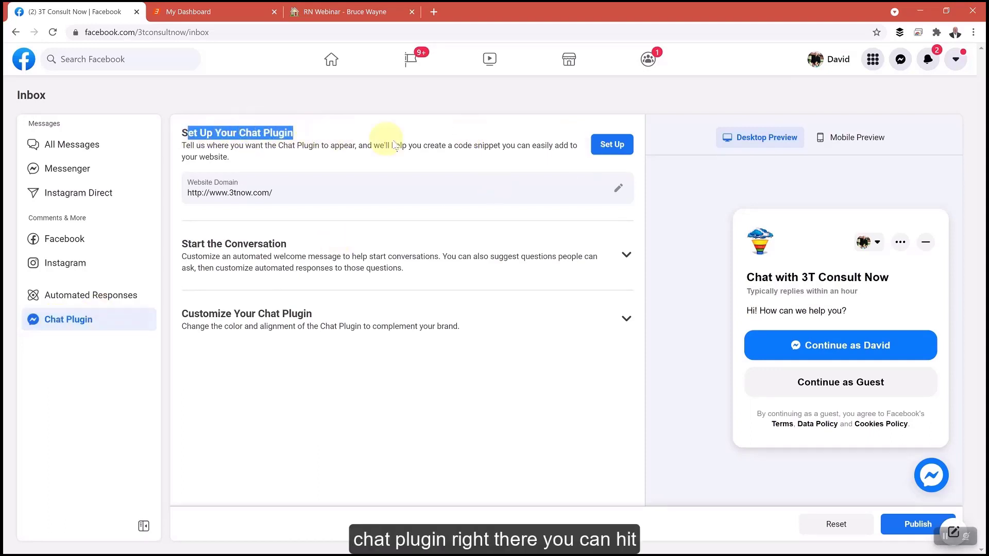
{"action": "left_click", "coordinate": [604, 149]}
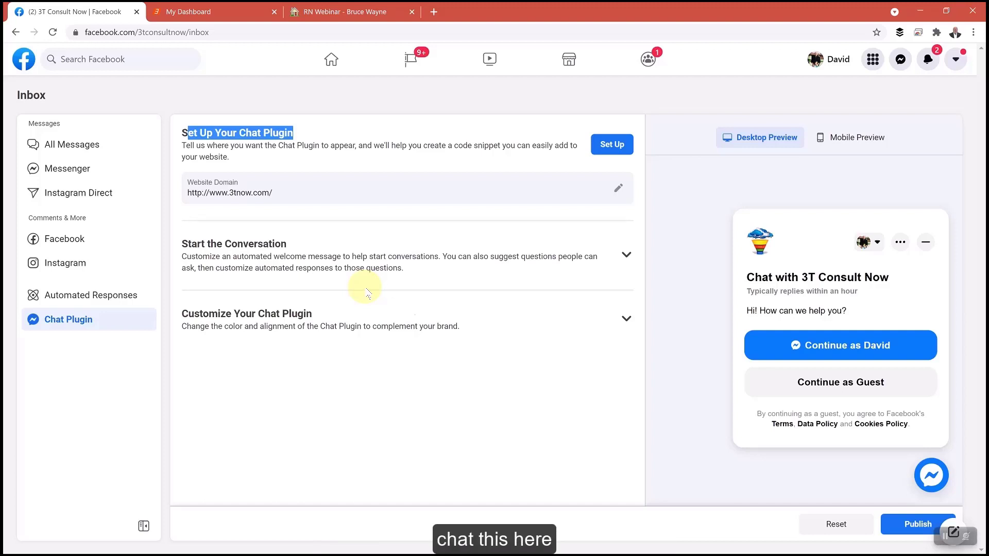
{"action": "left_click", "coordinate": [940, 478]}
{"action": "left_click", "coordinate": [943, 478]}
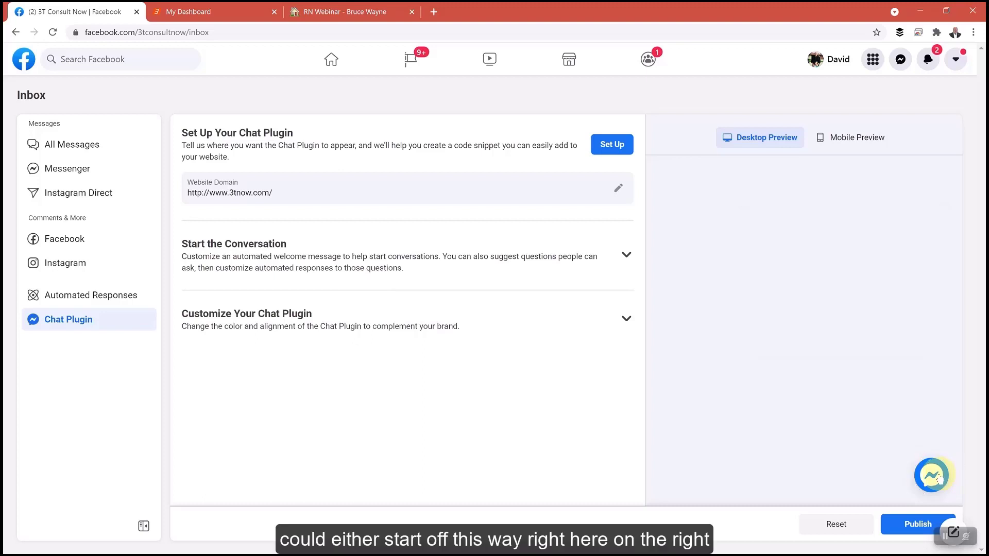
{"action": "left_click", "coordinate": [940, 479]}
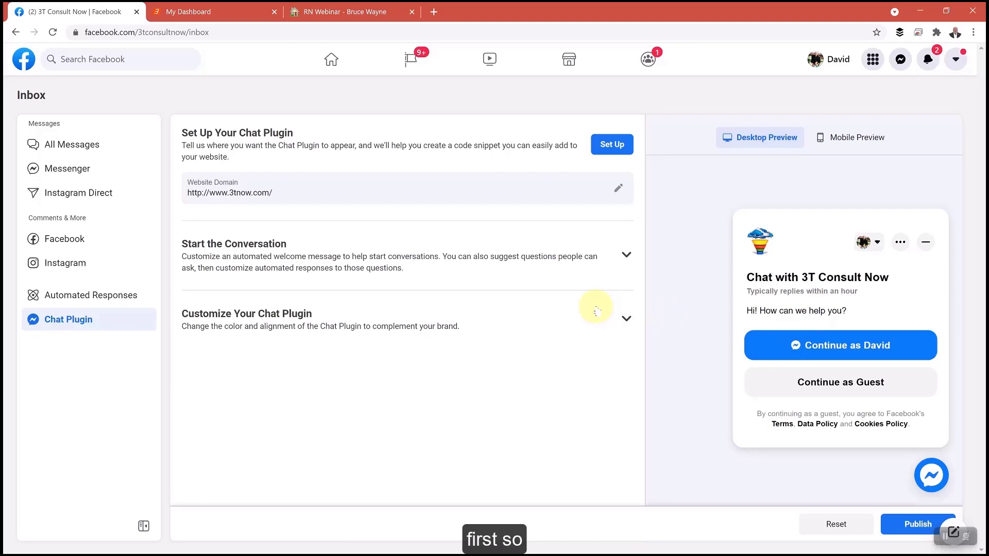
{"action": "left_click", "coordinate": [612, 146]}
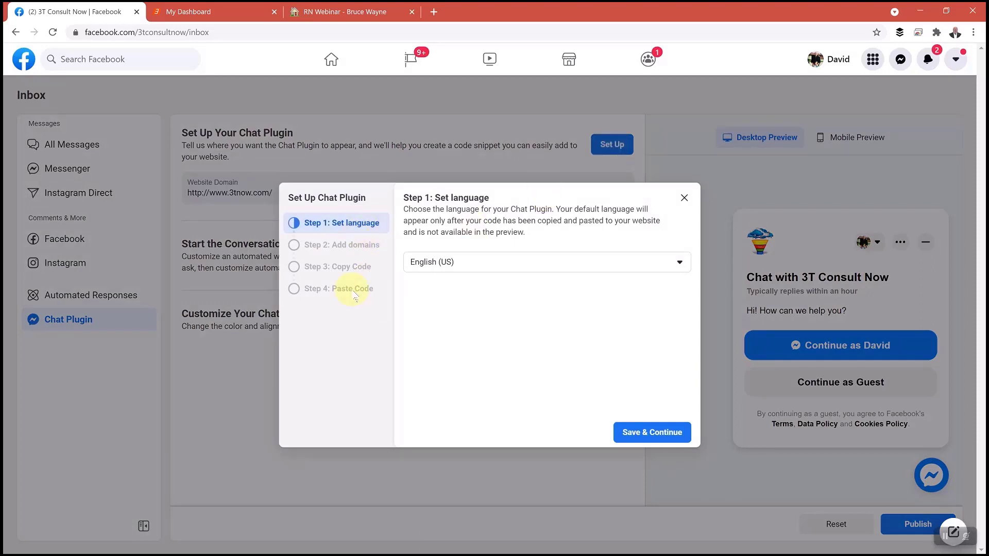
{"action": "left_click", "coordinate": [678, 267]}
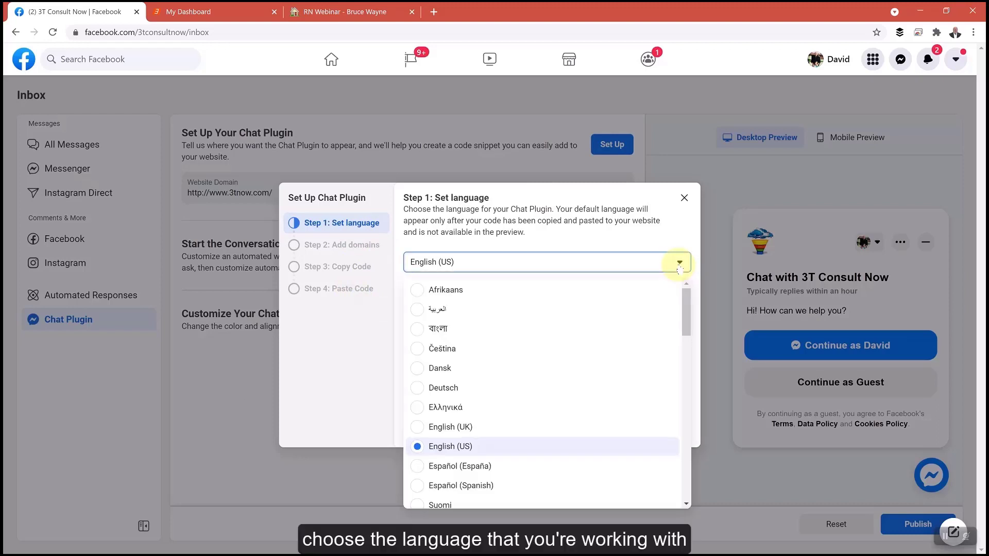
{"action": "left_click", "coordinate": [579, 223]}
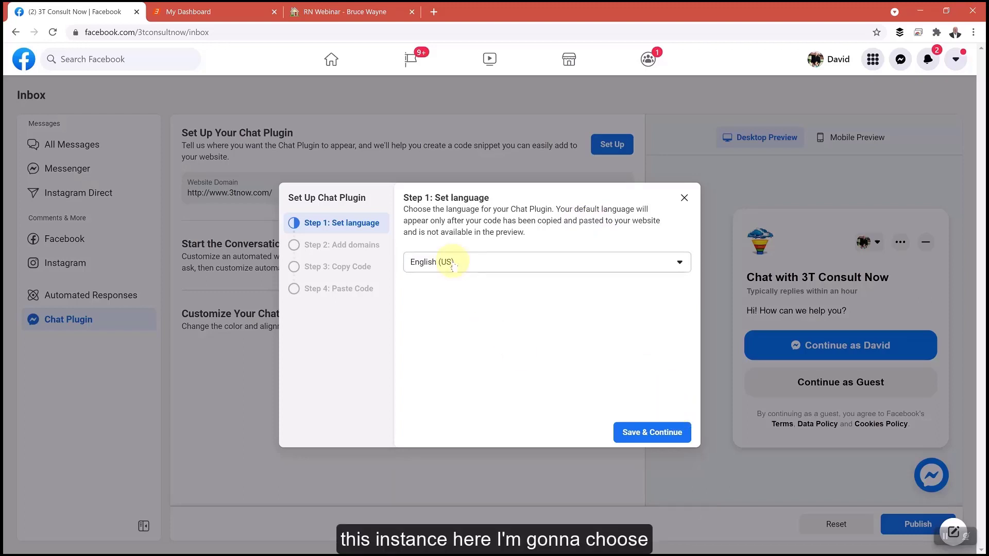
{"action": "left_click", "coordinate": [651, 435]}
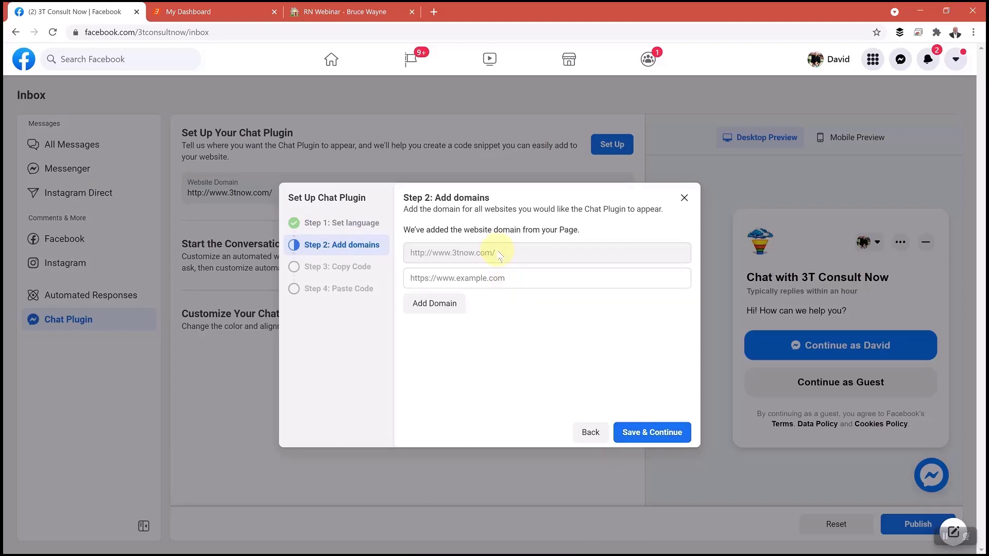
{"action": "left_click_drag", "start_coordinate": [494, 253], "coordinate": [411, 259]}
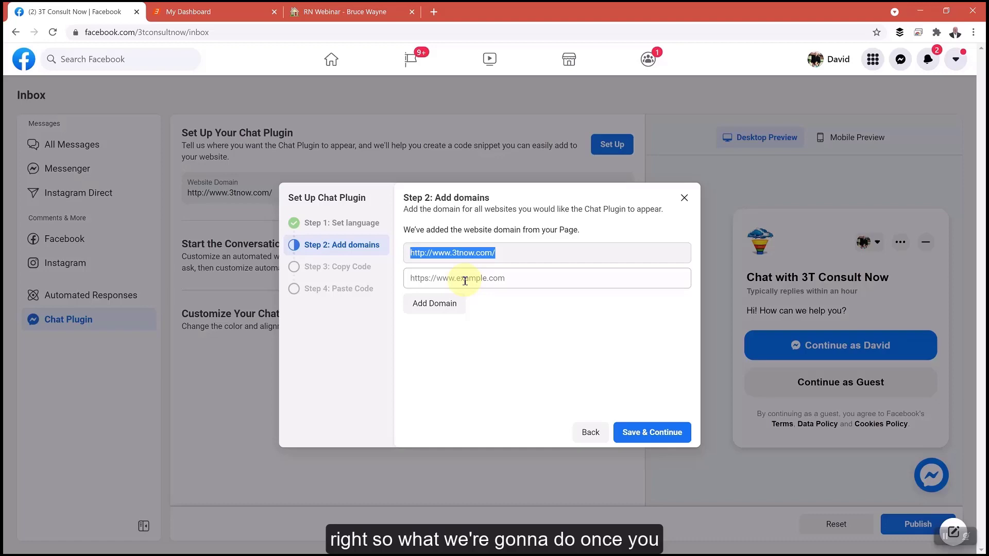
- Copy the agent website's web address from its tab and return to Facebook
{"action": "left_click", "coordinate": [313, 17]}
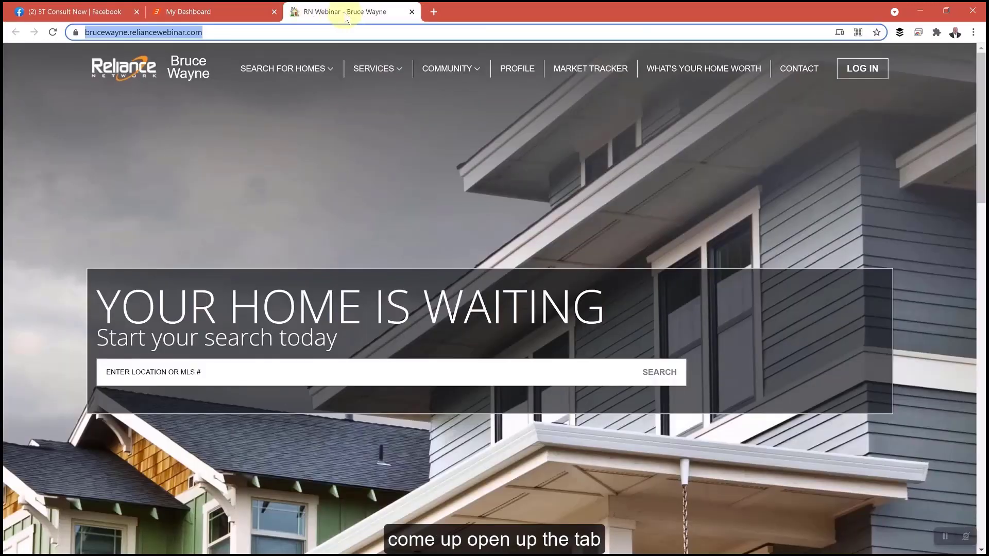
{"action": "left_click", "coordinate": [271, 32]}
{"action": "right_click", "coordinate": [180, 32]}
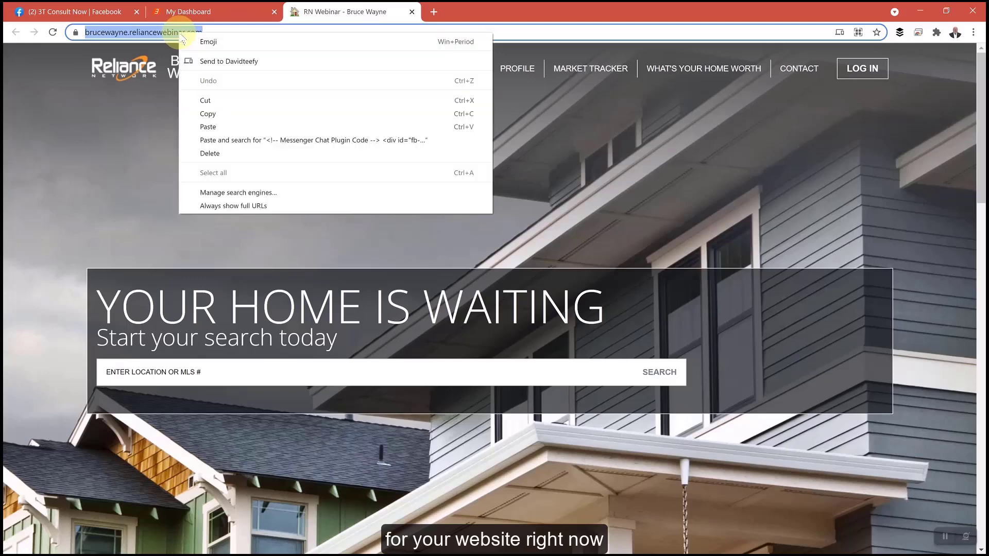
{"action": "left_click", "coordinate": [212, 114]}
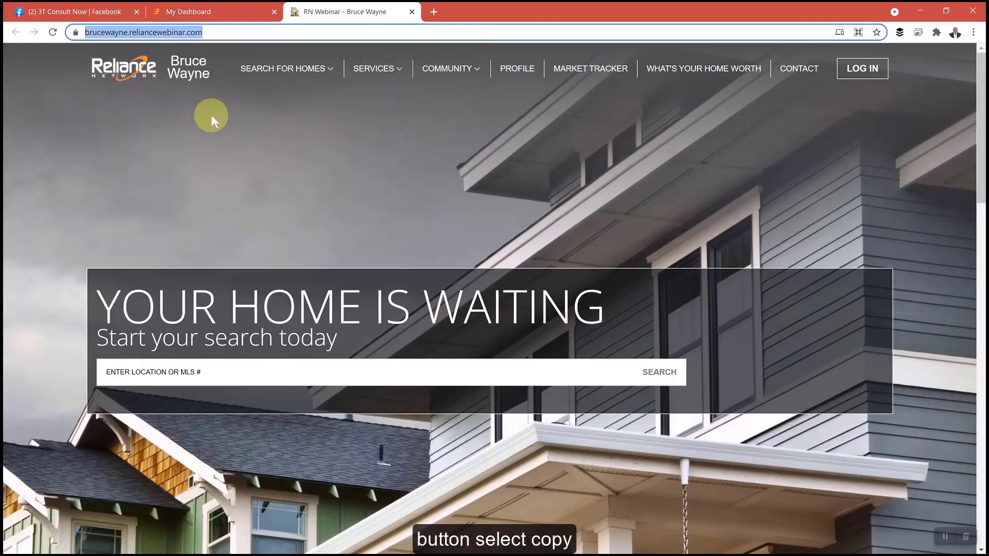
{"action": "left_click", "coordinate": [94, 12]}
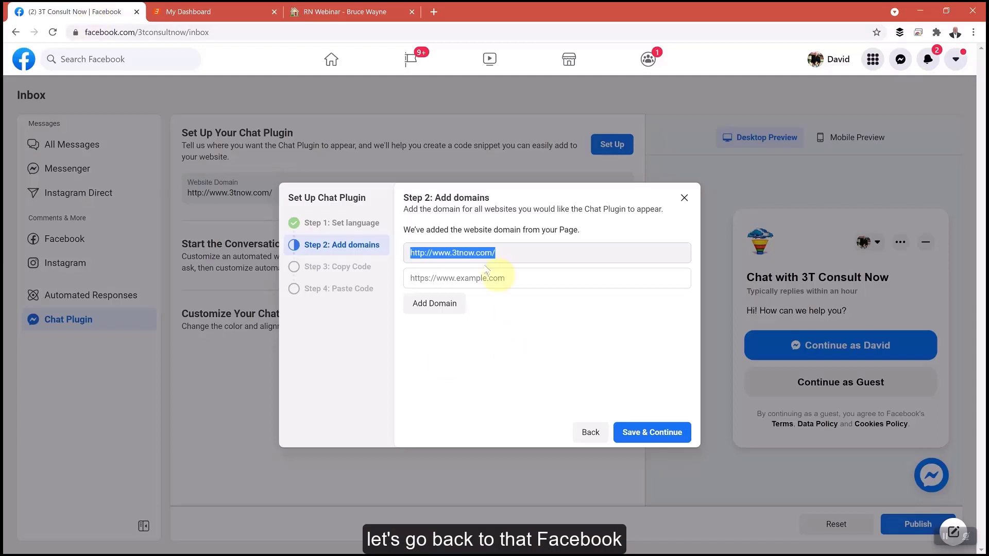
- Paste the agent website's address as a second Chat Plugin domain and save
{"action": "left_click", "coordinate": [474, 278]}
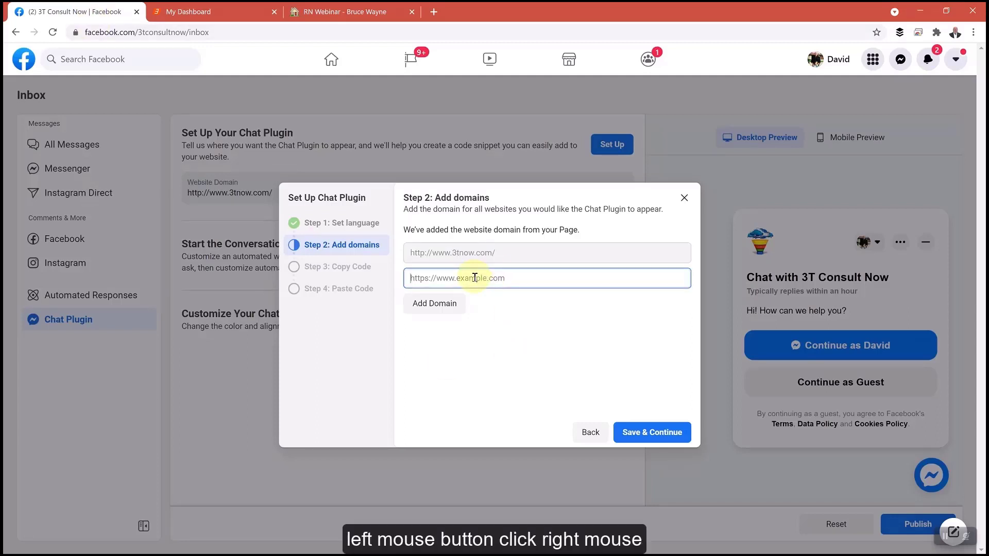
{"action": "right_click", "coordinate": [474, 278]}
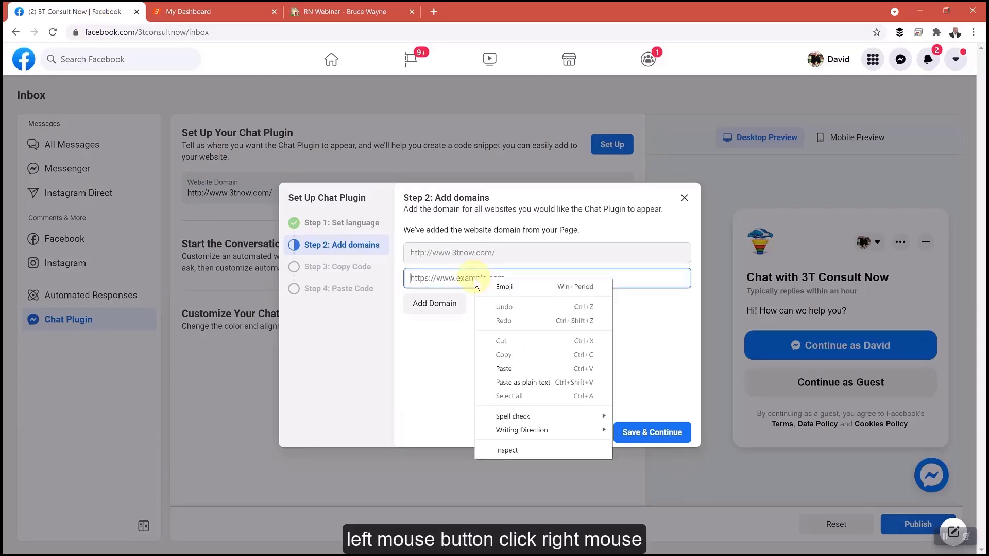
{"action": "left_click", "coordinate": [508, 368]}
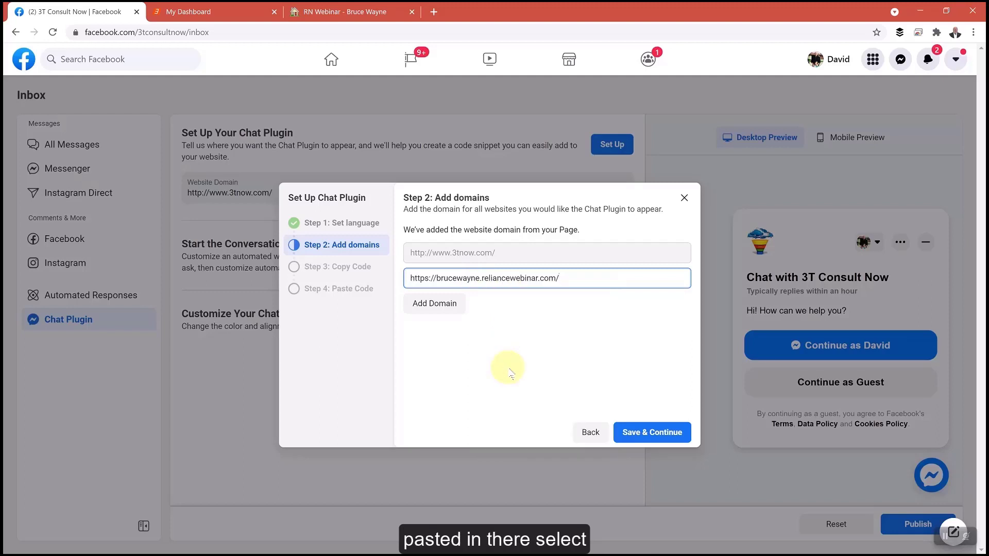
{"action": "left_click", "coordinate": [635, 432]}
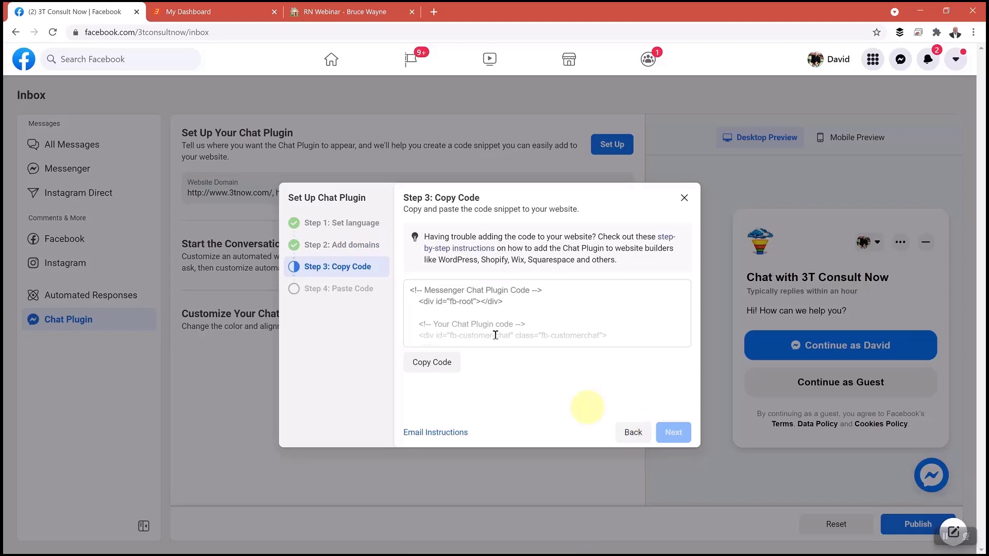
- Copy the chat plugin code, advance to the Paste Code step, then bring up the dashboard
{"action": "left_click_drag", "start_coordinate": [419, 290], "coordinate": [487, 304]}
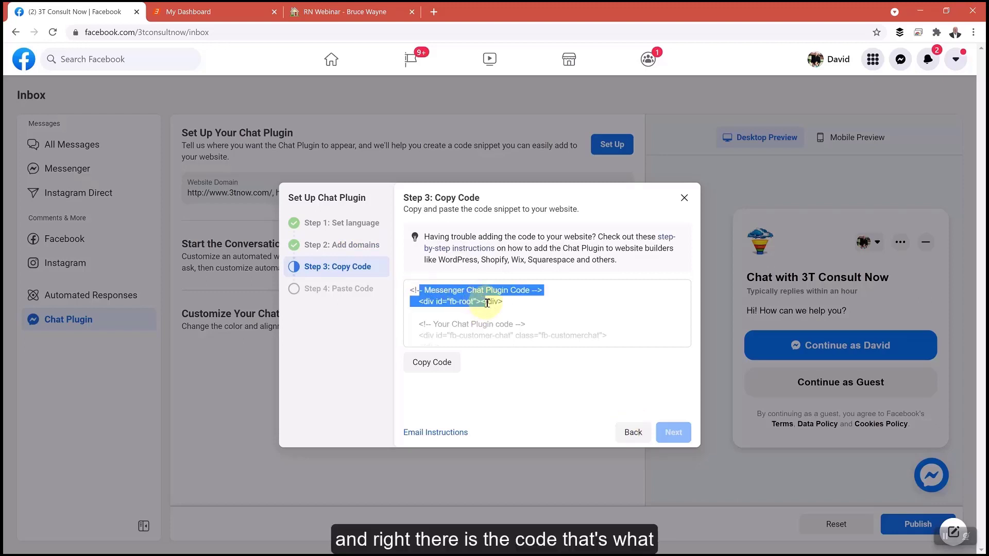
{"action": "left_click", "coordinate": [432, 362]}
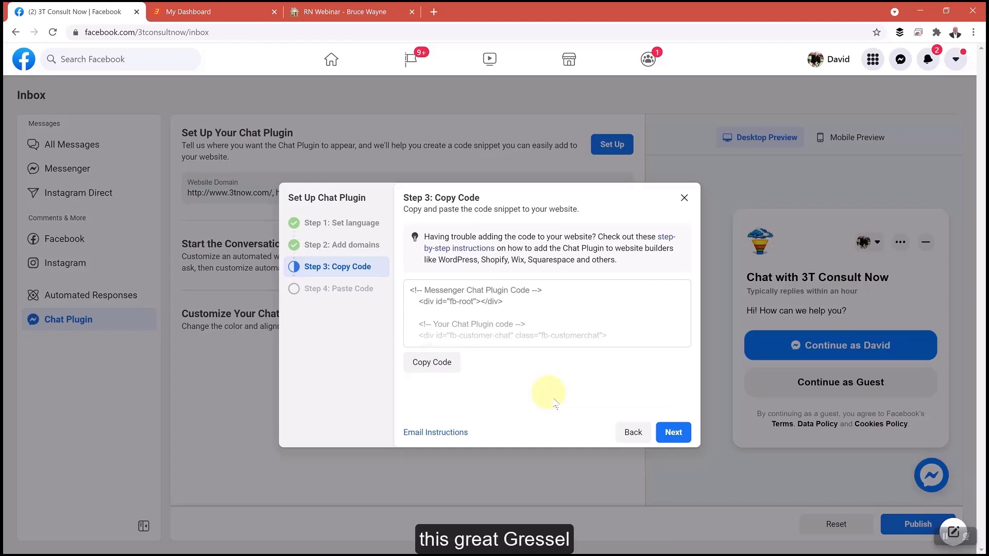
{"action": "left_click", "coordinate": [672, 432]}
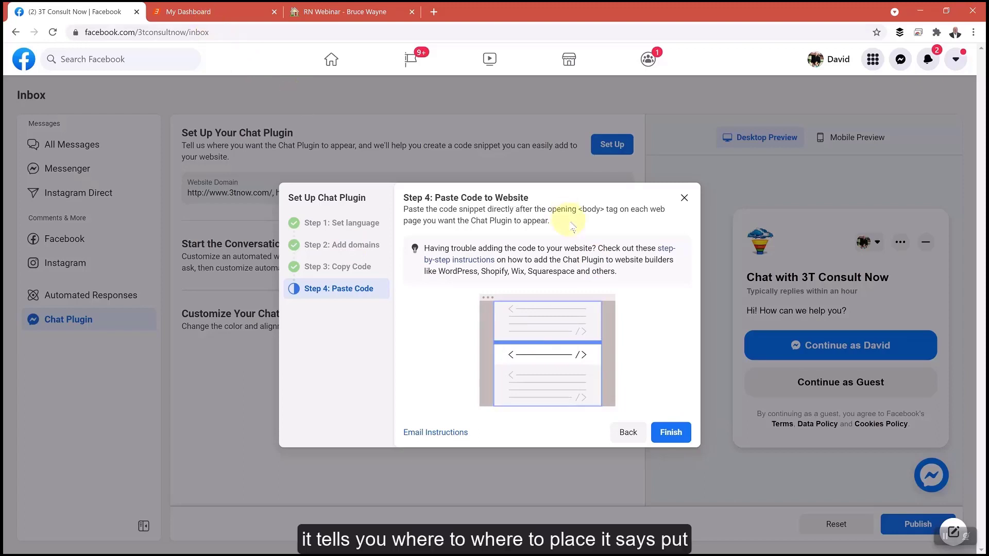
{"action": "left_click_drag", "start_coordinate": [579, 208], "coordinate": [630, 207]}
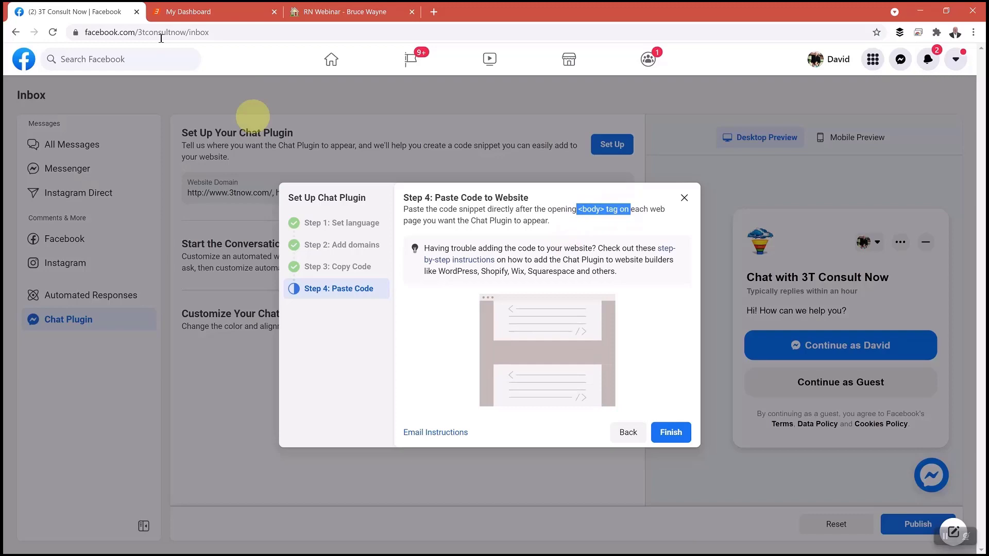
{"action": "left_click", "coordinate": [200, 19]}
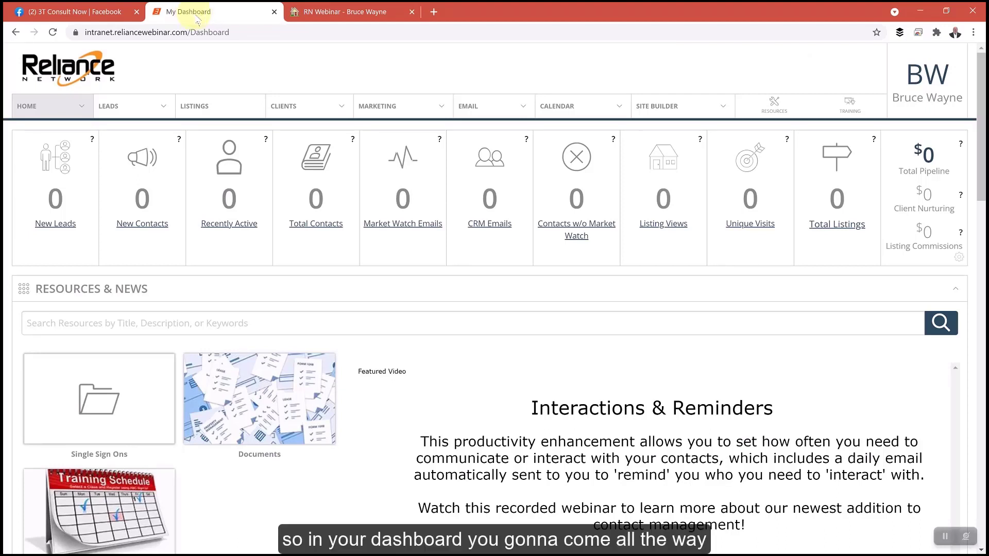
- Open the Site Editor for the 'Home and Living 5' website via Site Builder > Collections
{"action": "mouse_move", "coordinate": [490, 101]}
{"action": "mouse_move", "coordinate": [675, 105]}
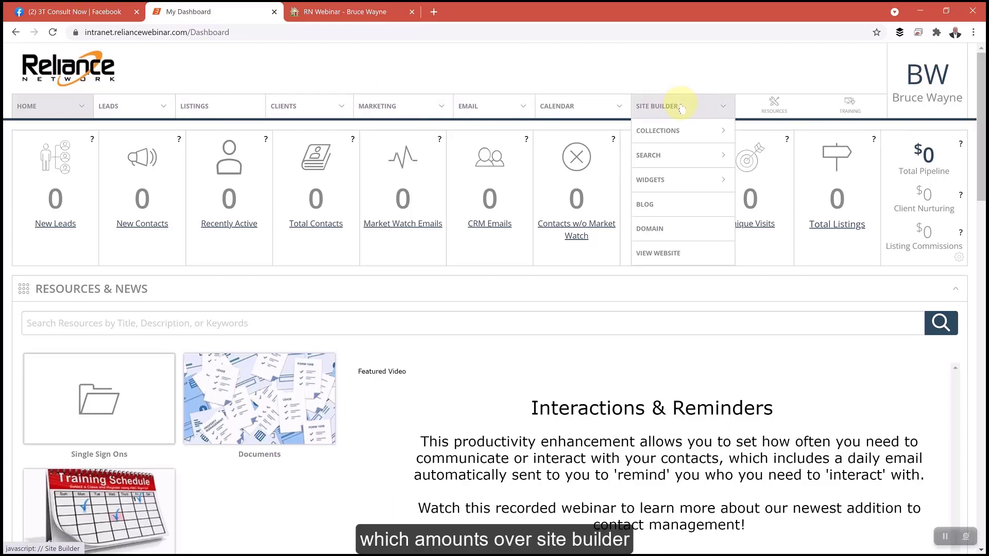
{"action": "mouse_move", "coordinate": [679, 131]}
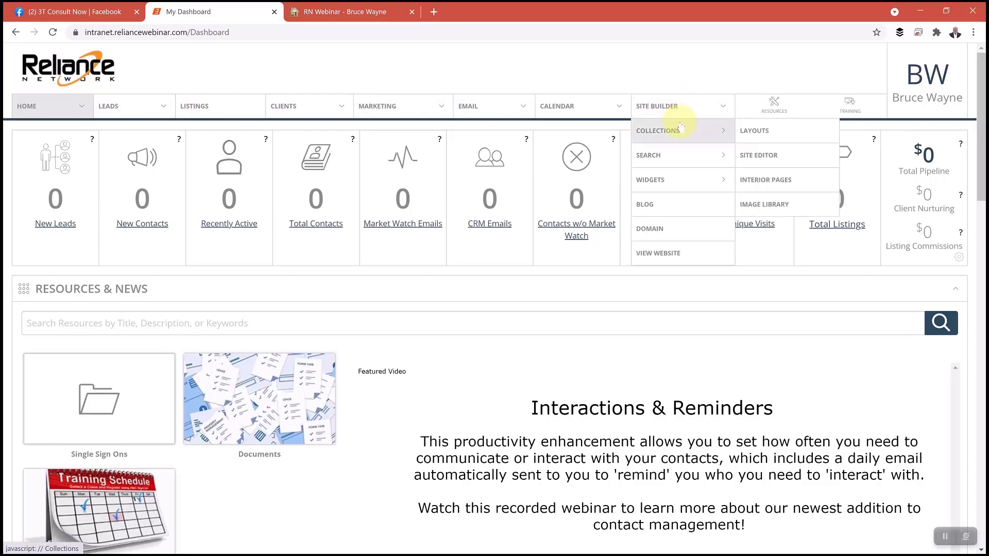
{"action": "left_click", "coordinate": [762, 157]}
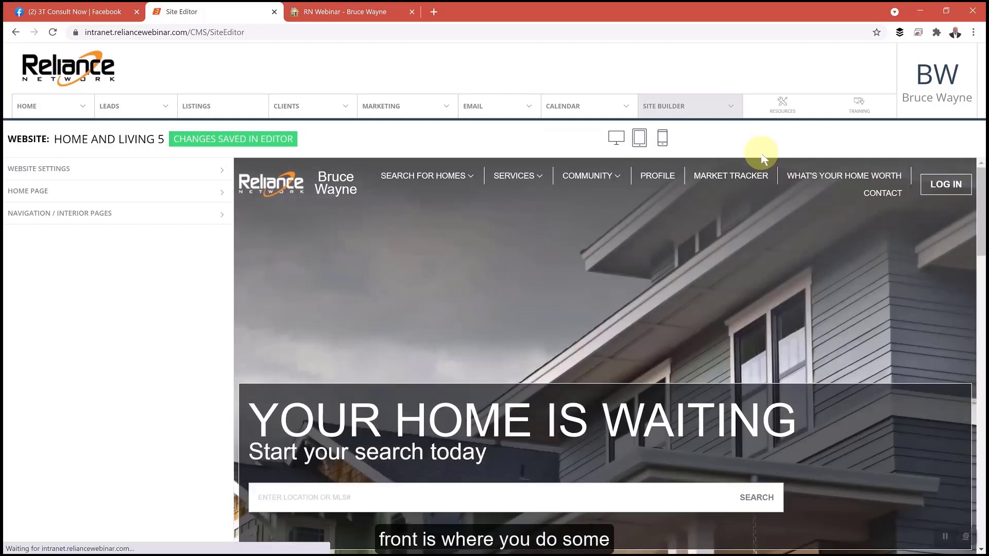
- Paste the Messenger chat plugin code into the Body field of Website Settings > 3rd Party Scripts
{"action": "left_click", "coordinate": [33, 176]}
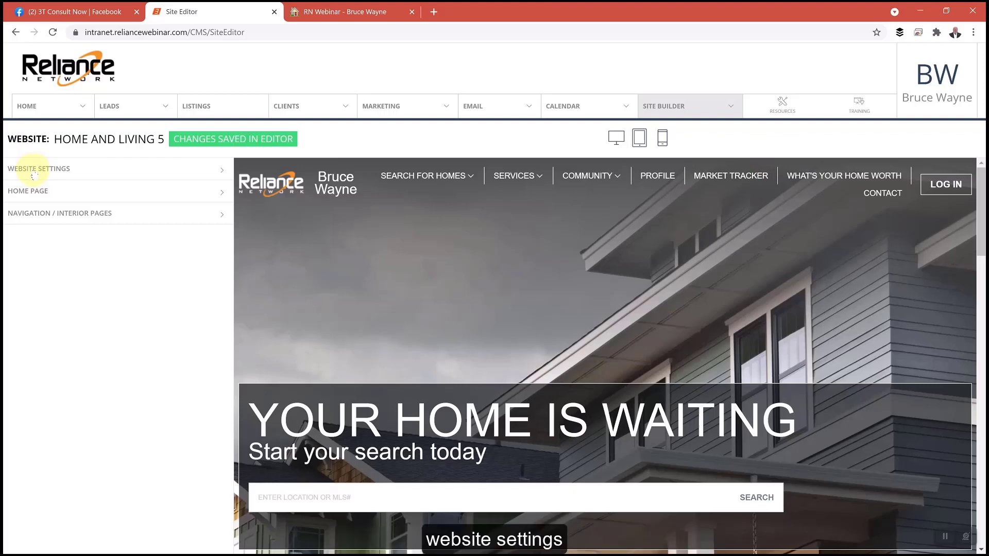
{"action": "left_click", "coordinate": [34, 176]}
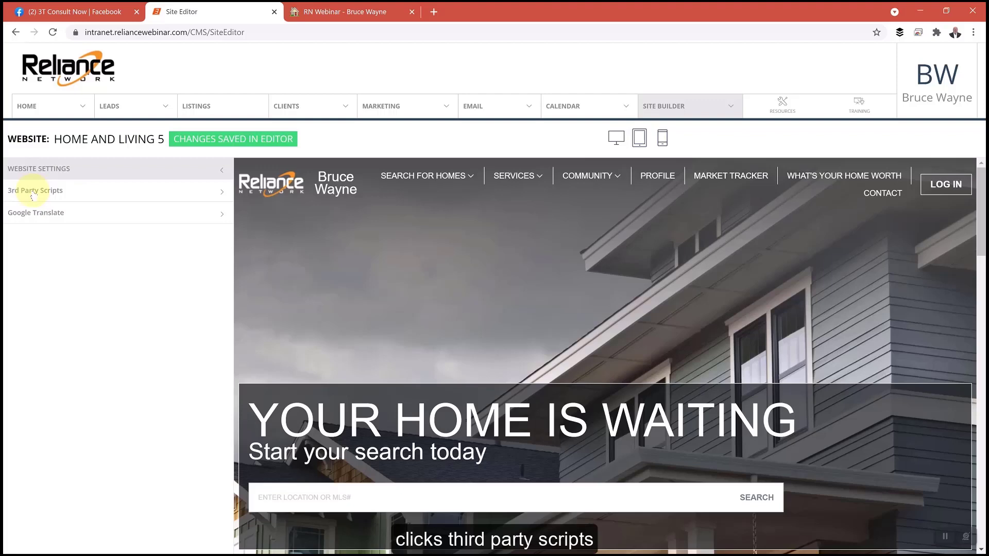
{"action": "left_click", "coordinate": [33, 195]}
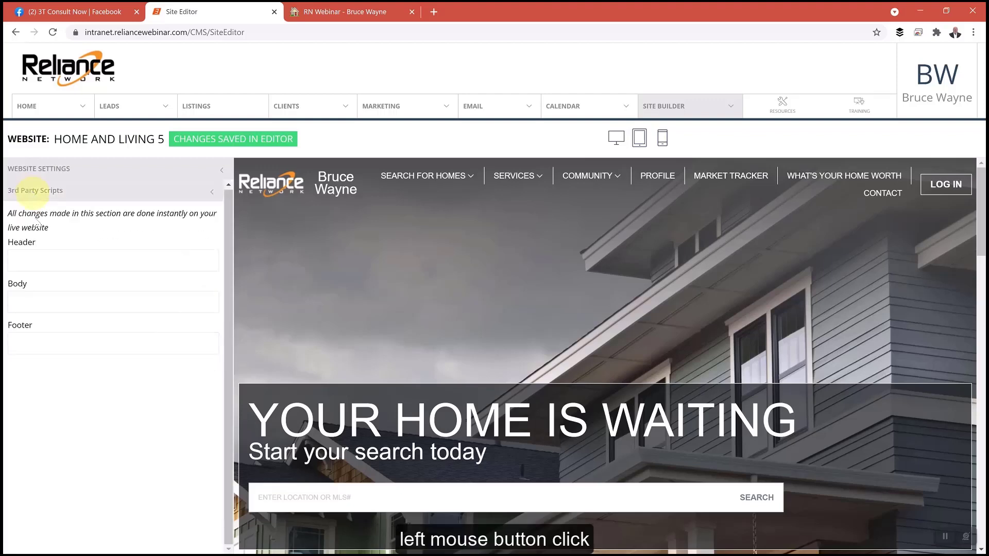
{"action": "left_click", "coordinate": [27, 298]}
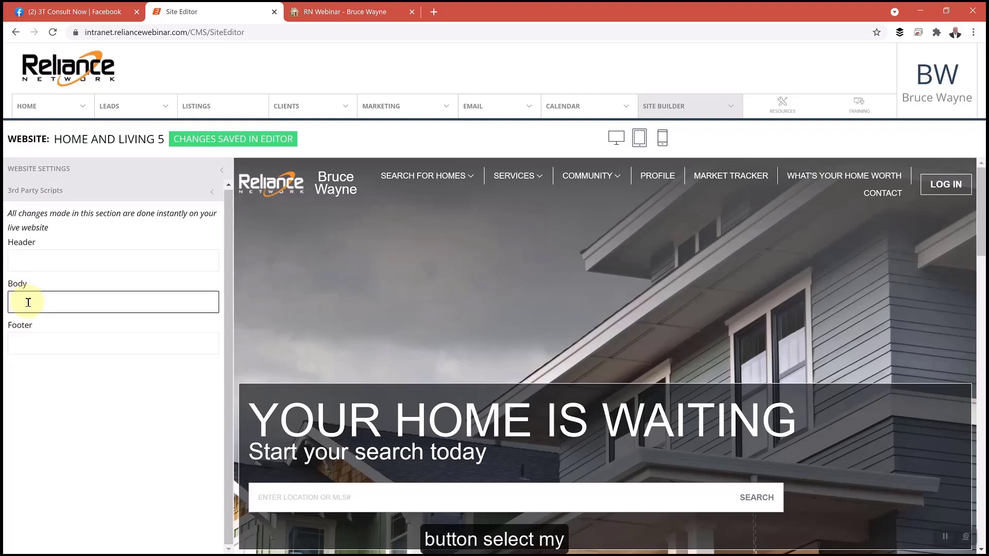
{"action": "right_click", "coordinate": [28, 303]}
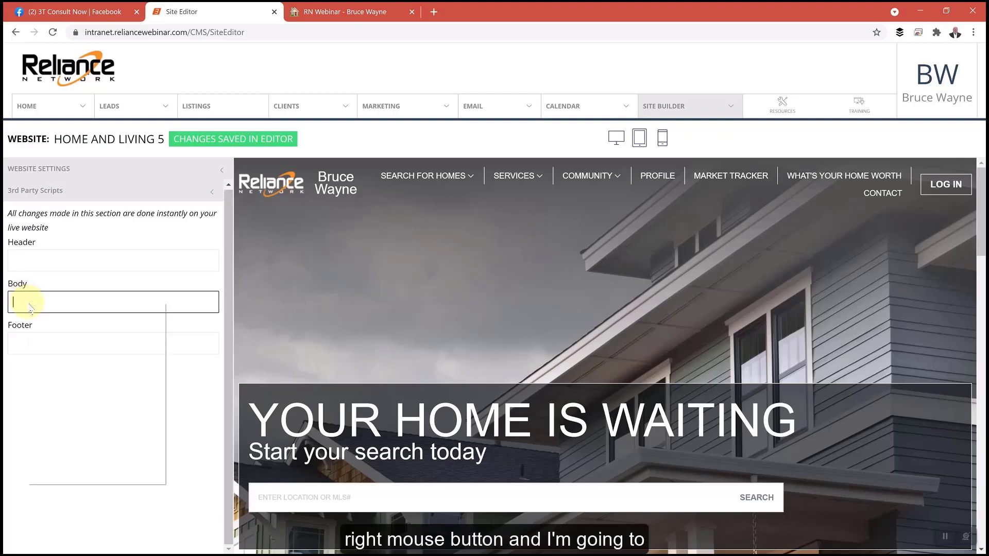
{"action": "left_click", "coordinate": [57, 394]}
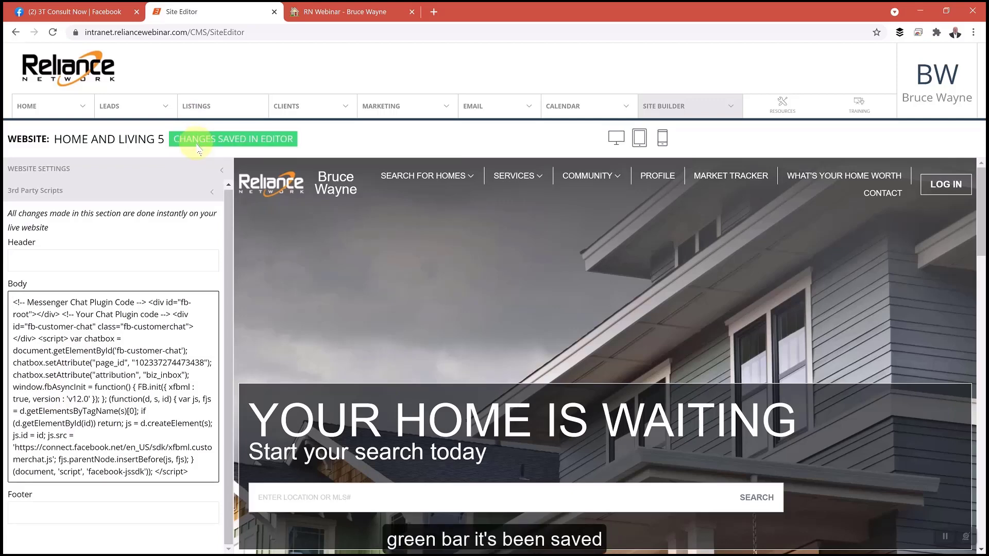
- Publish the Home and Living 5 home page, confirming it overwrites the live homepage
{"action": "left_click", "coordinate": [48, 192]}
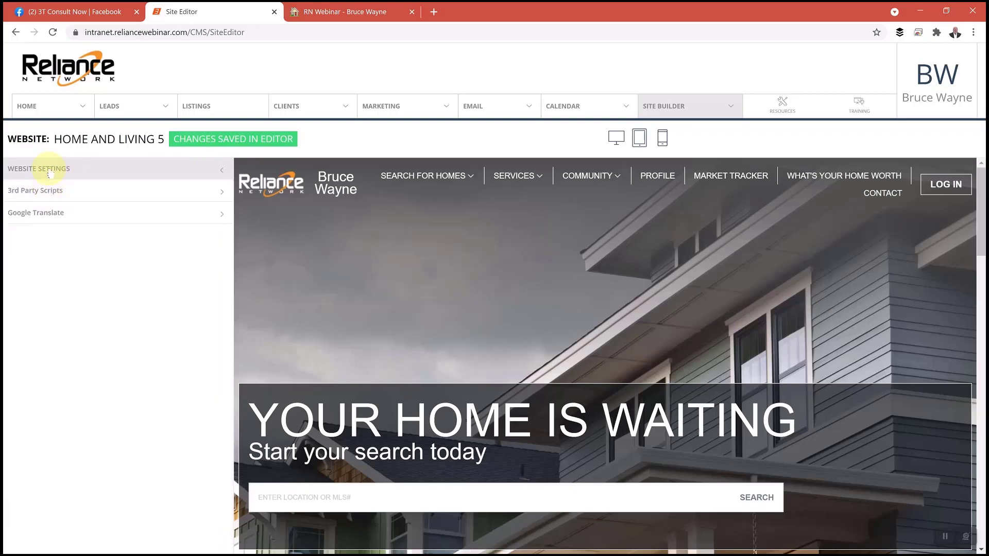
{"action": "left_click", "coordinate": [49, 174]}
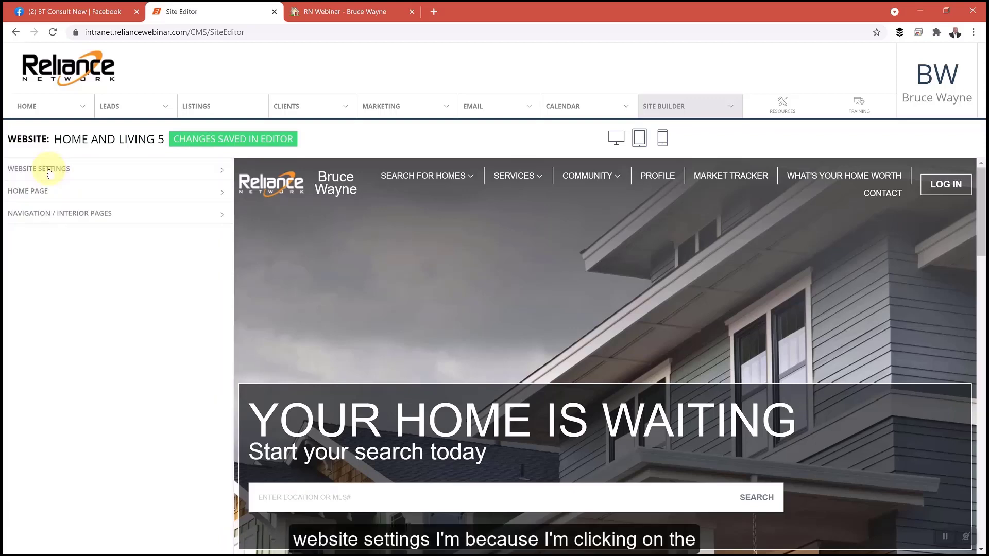
{"action": "left_click", "coordinate": [44, 193]}
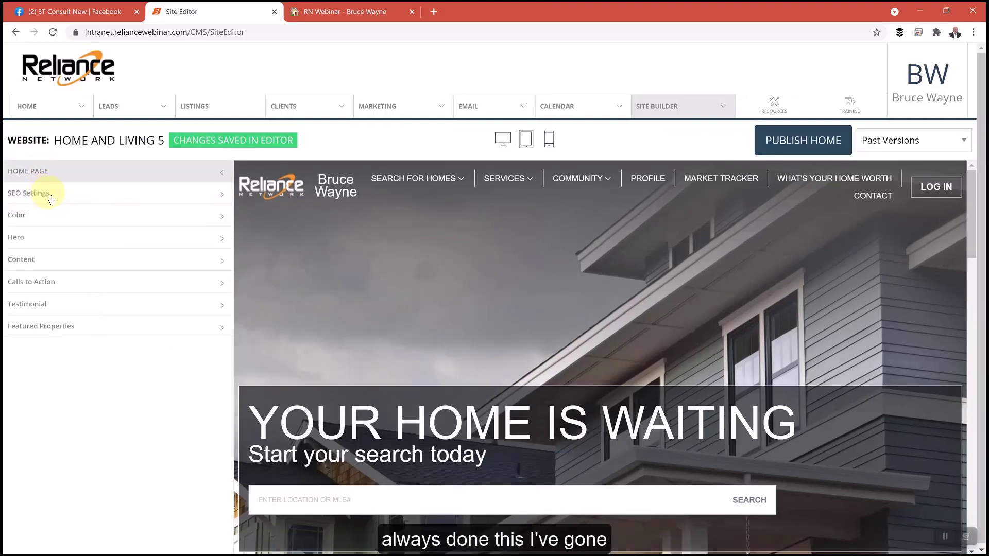
{"action": "left_click", "coordinate": [797, 142]}
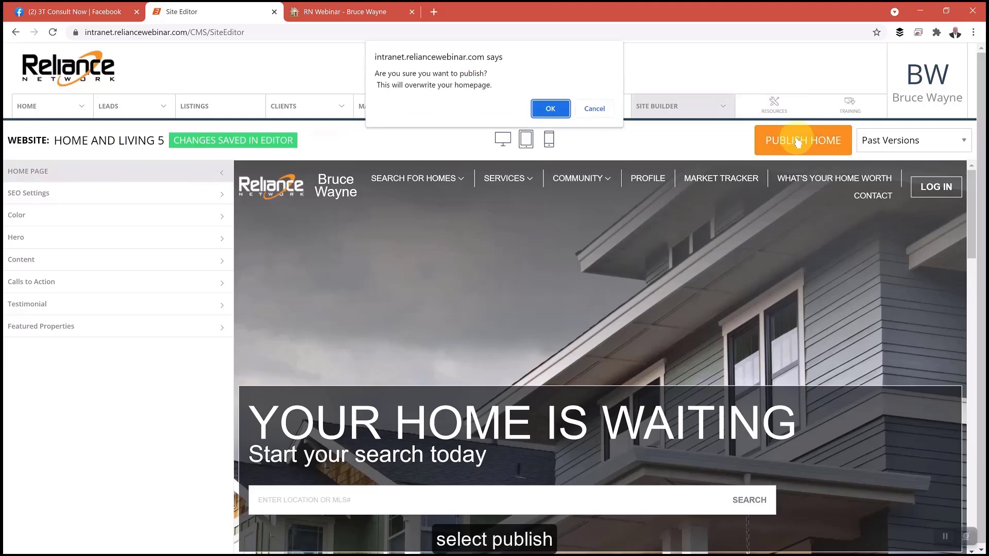
{"action": "left_click", "coordinate": [550, 109]}
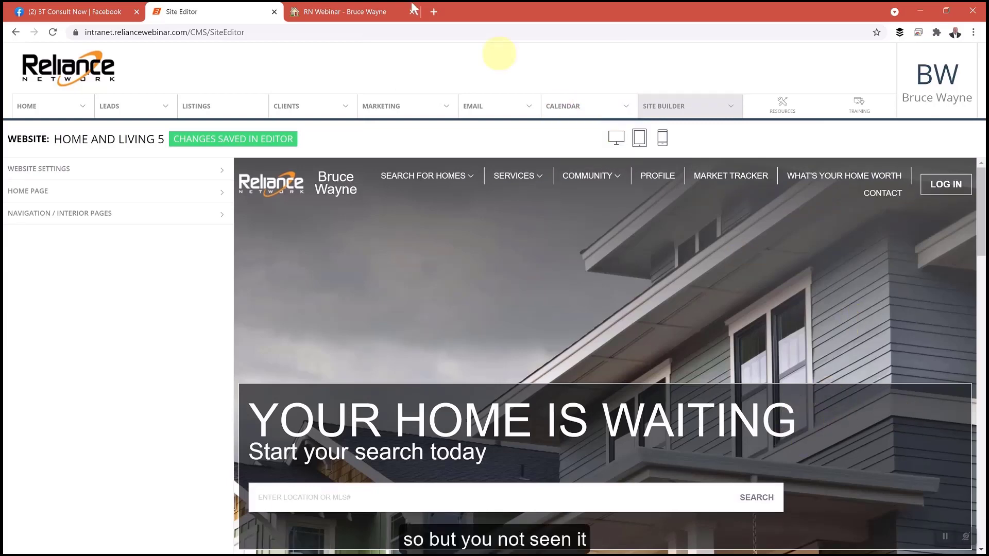
- Check the live website's address, then return to the Chat Plugin setup
{"action": "left_click", "coordinate": [381, 13]}
{"action": "left_click", "coordinate": [368, 32]}
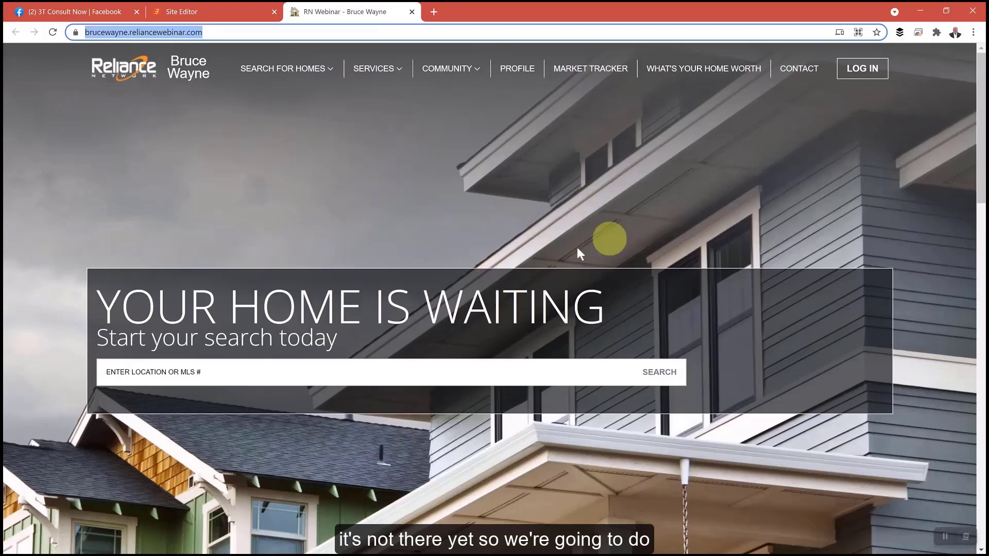
{"action": "left_click", "coordinate": [90, 16]}
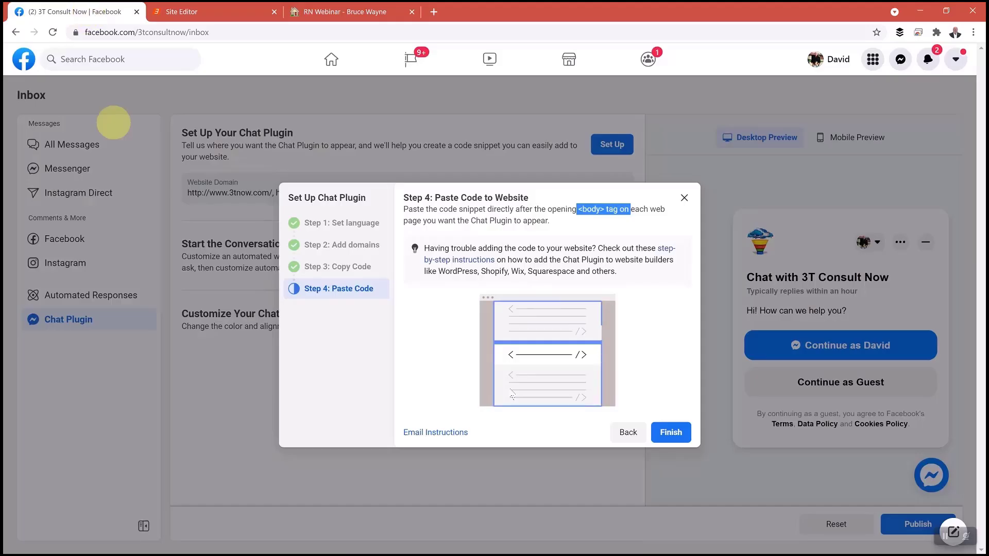
- Finish the Chat Plugin setup and publish the changes so the plugin goes live
{"action": "left_click", "coordinate": [667, 433]}
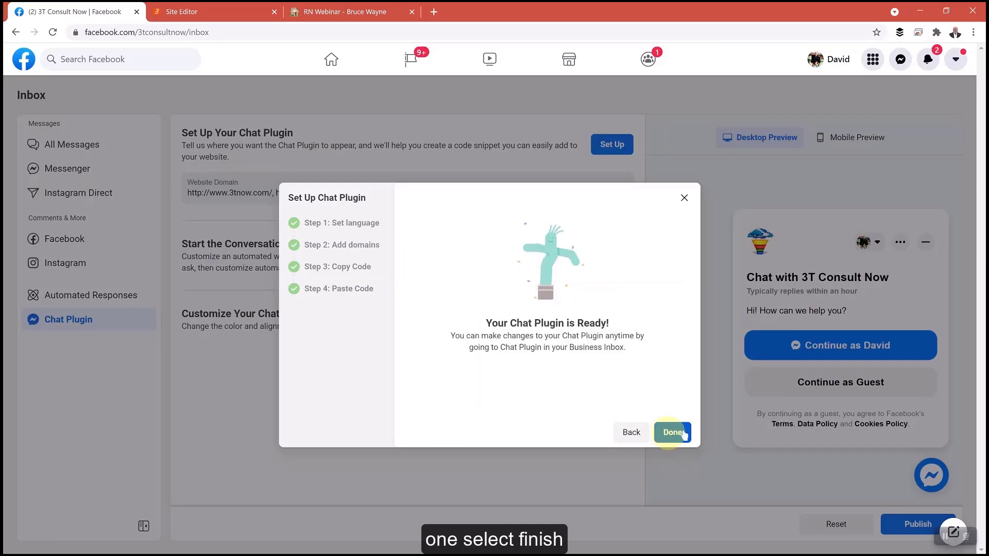
{"action": "left_click", "coordinate": [674, 433]}
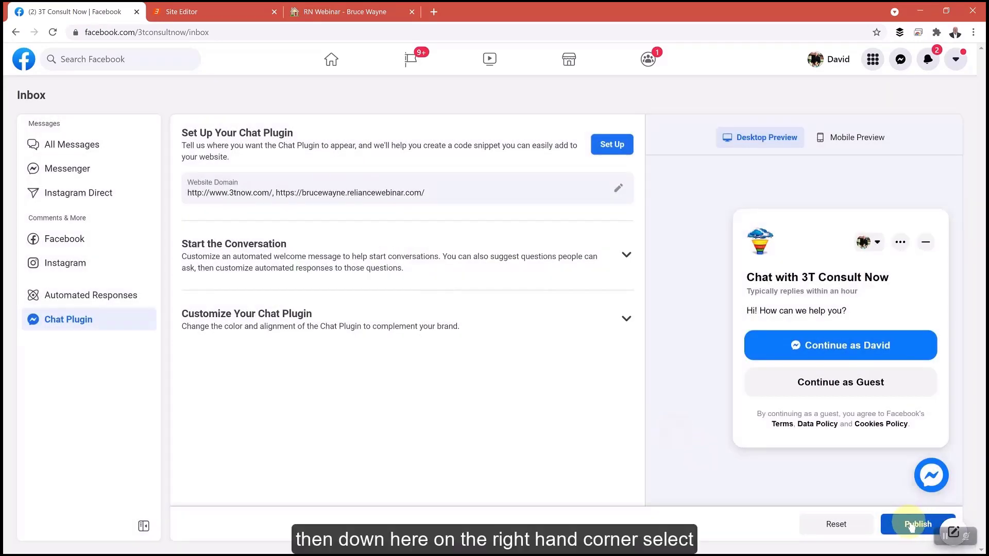
{"action": "left_click", "coordinate": [910, 525]}
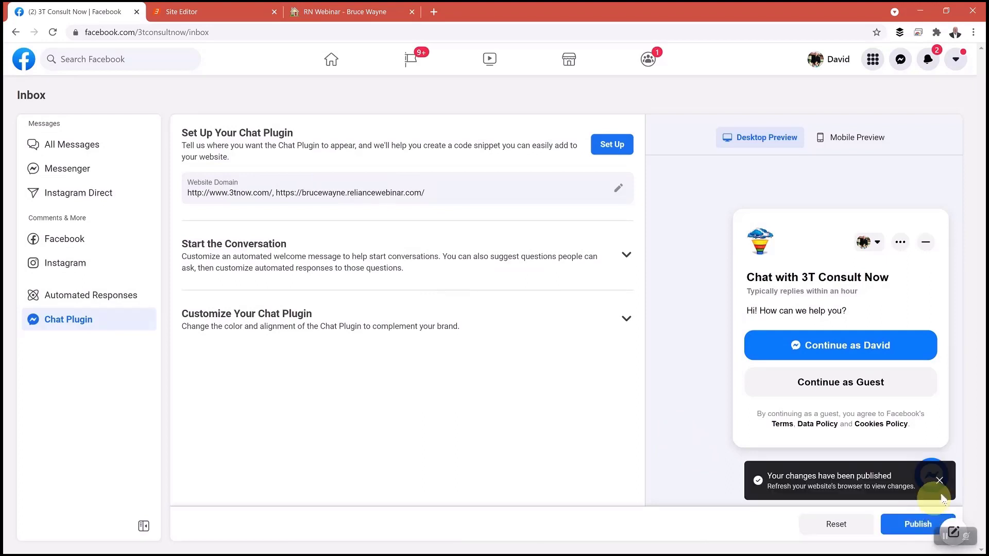
{"action": "left_click", "coordinate": [938, 481]}
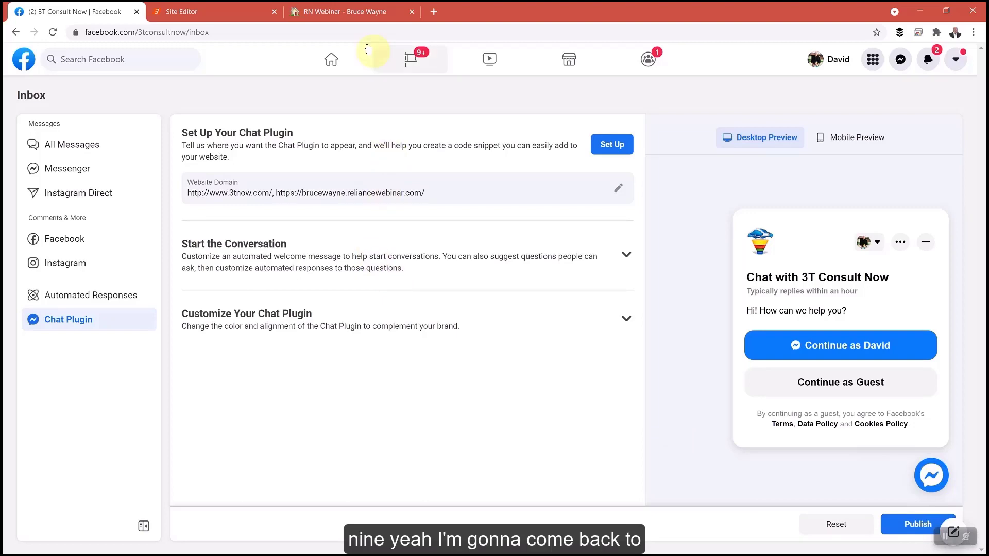
- Reload the Reliance Network site in the RN Webinar tab to show the 3T Consult Now chat
{"action": "left_click", "coordinate": [352, 16]}
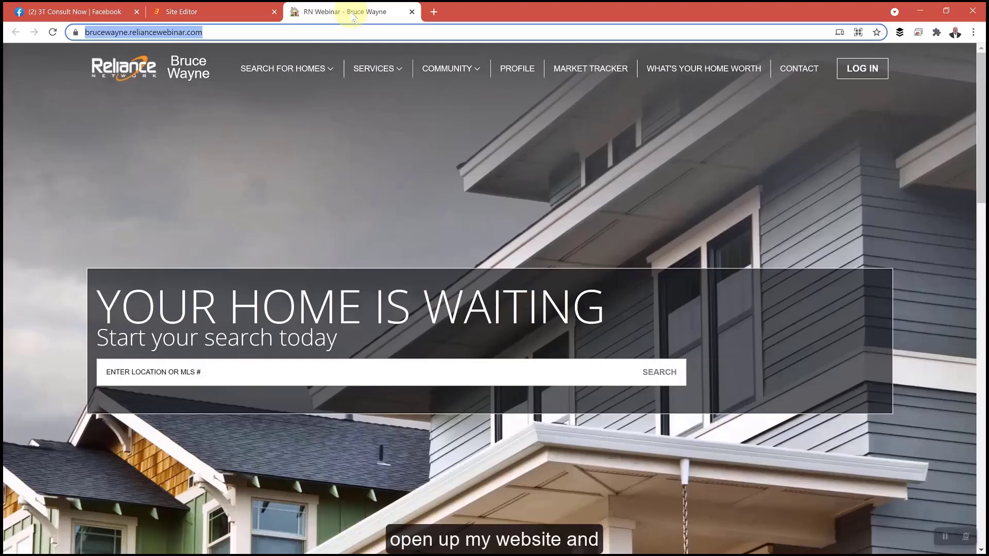
{"action": "left_click", "coordinate": [296, 32]}
{"action": "key", "text": "Return"}
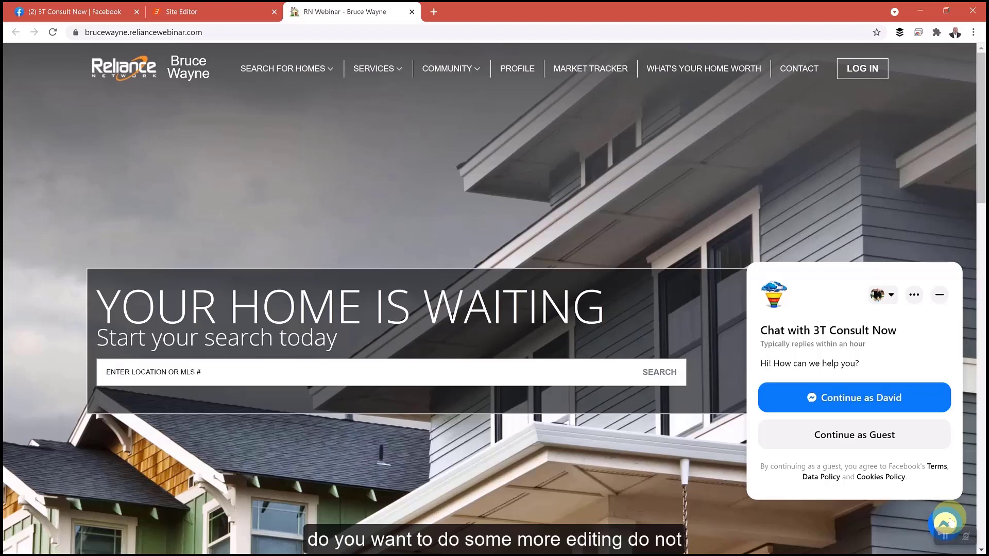
- Return to Chat Plugin settings and expand Start the Conversation and Customize Your Chat Plugin
{"action": "left_click", "coordinate": [69, 12]}
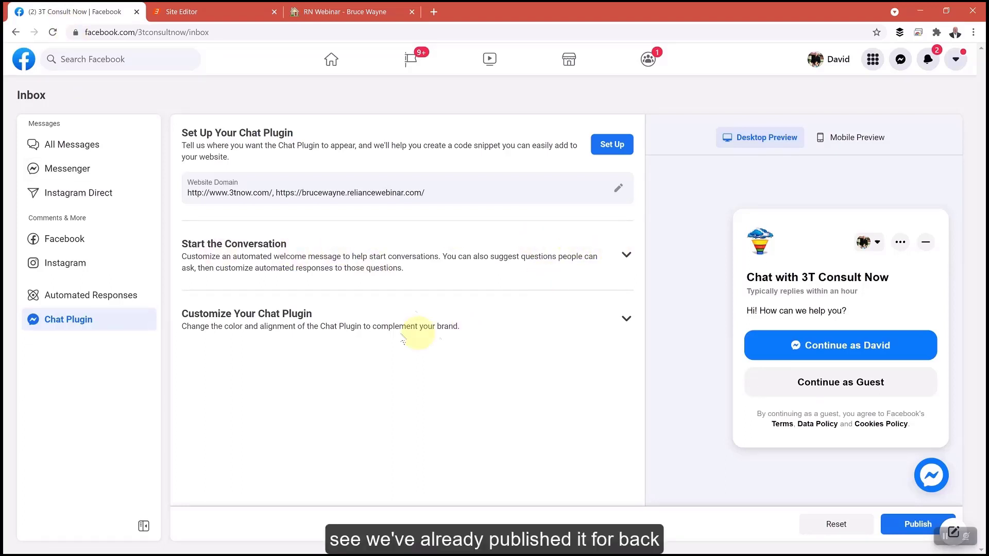
{"action": "left_click", "coordinate": [627, 254]}
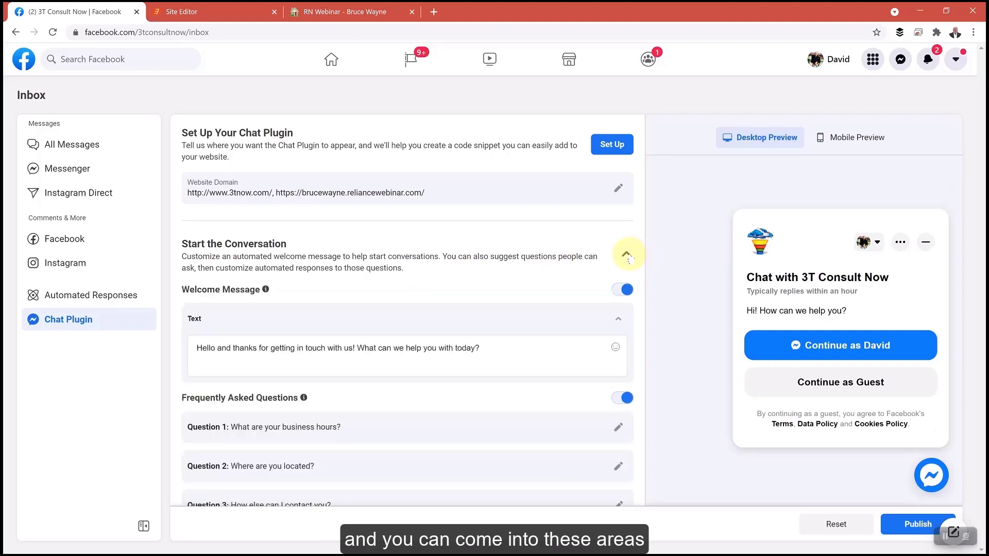
{"action": "scroll", "coordinate": [533, 365], "scroll_direction": "down", "scroll_amount": 2}
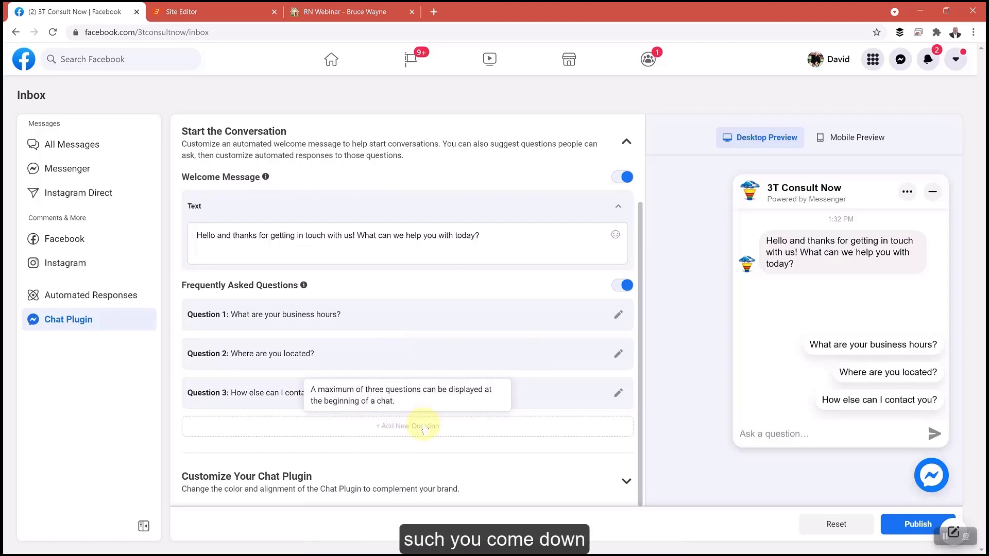
{"action": "left_click", "coordinate": [625, 482]}
{"action": "scroll", "coordinate": [625, 482], "scroll_direction": "down", "scroll_amount": 3}
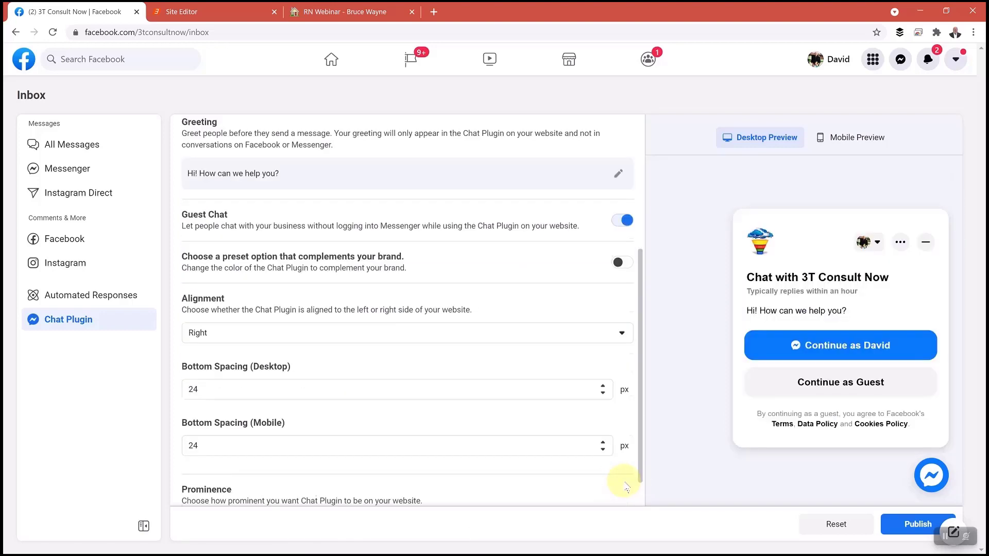
- Keep alignment Right and set prominence to Automatically Expand after briefly trying Icon
{"action": "left_click", "coordinate": [215, 333]}
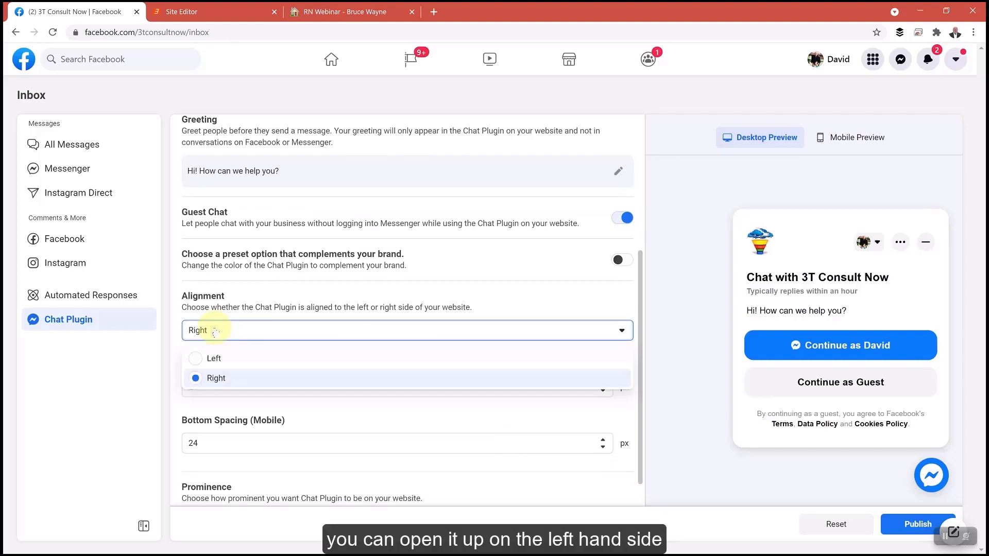
{"action": "left_click", "coordinate": [228, 292]}
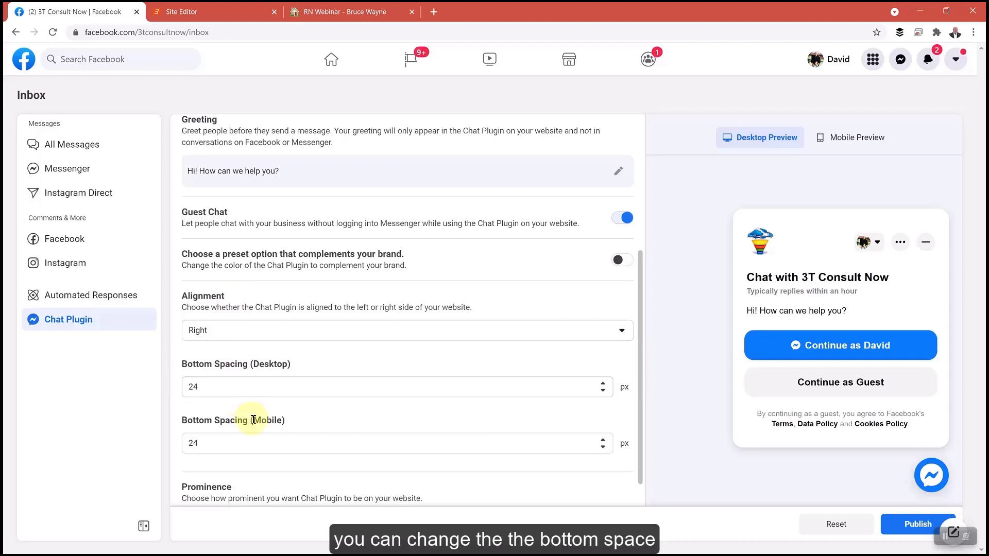
{"action": "scroll", "coordinate": [378, 424], "scroll_direction": "down", "scroll_amount": 1}
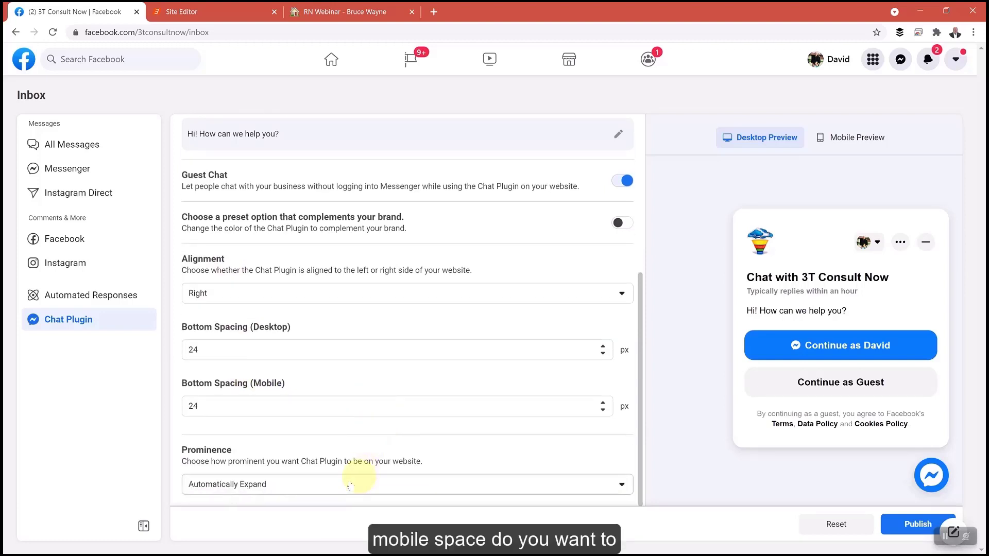
{"action": "left_click", "coordinate": [276, 493]}
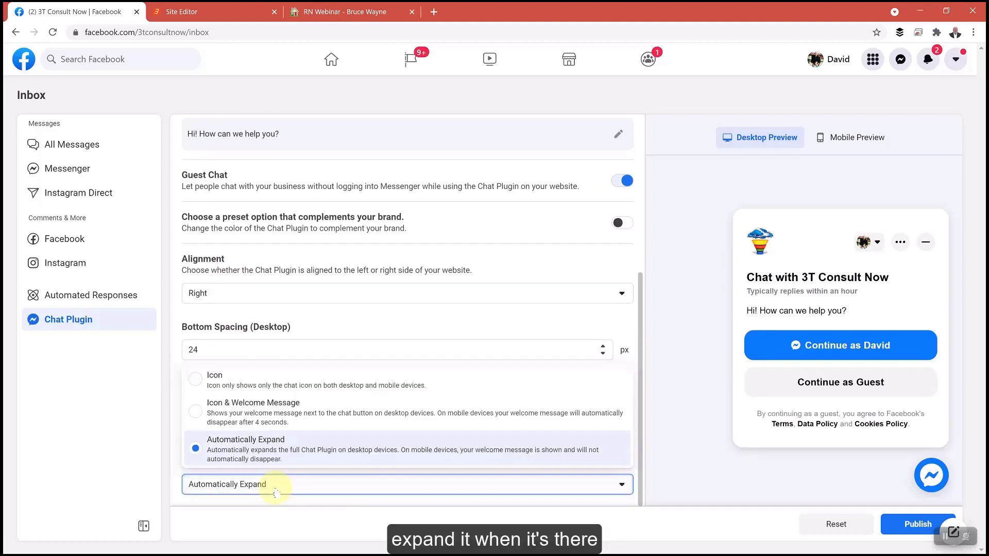
{"action": "left_click", "coordinate": [198, 381]}
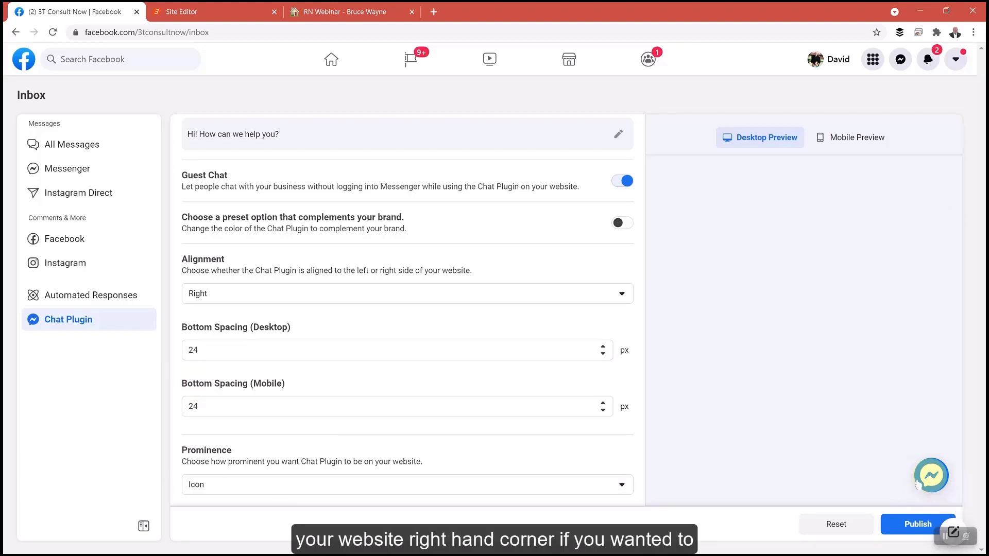
{"action": "left_click", "coordinate": [327, 493]}
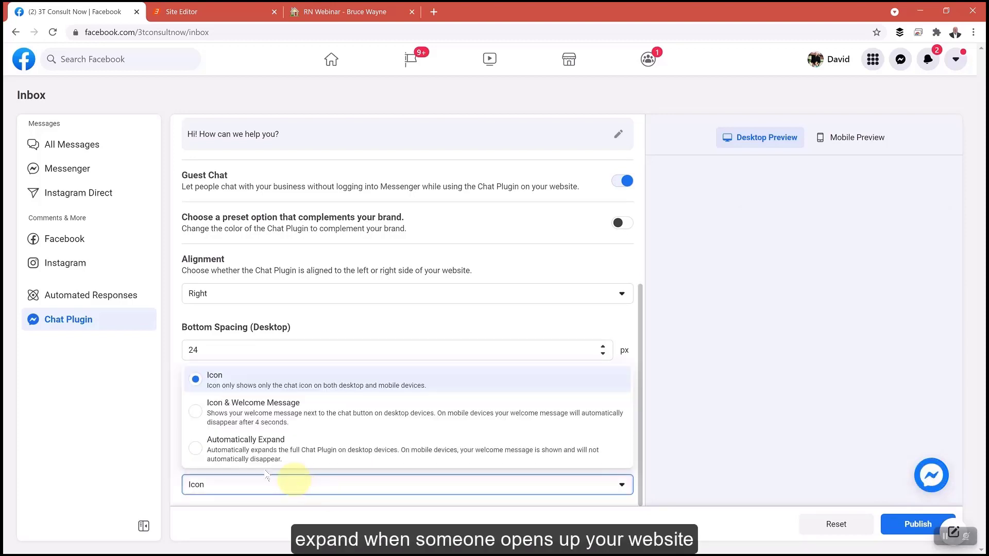
{"action": "left_click", "coordinate": [195, 450]}
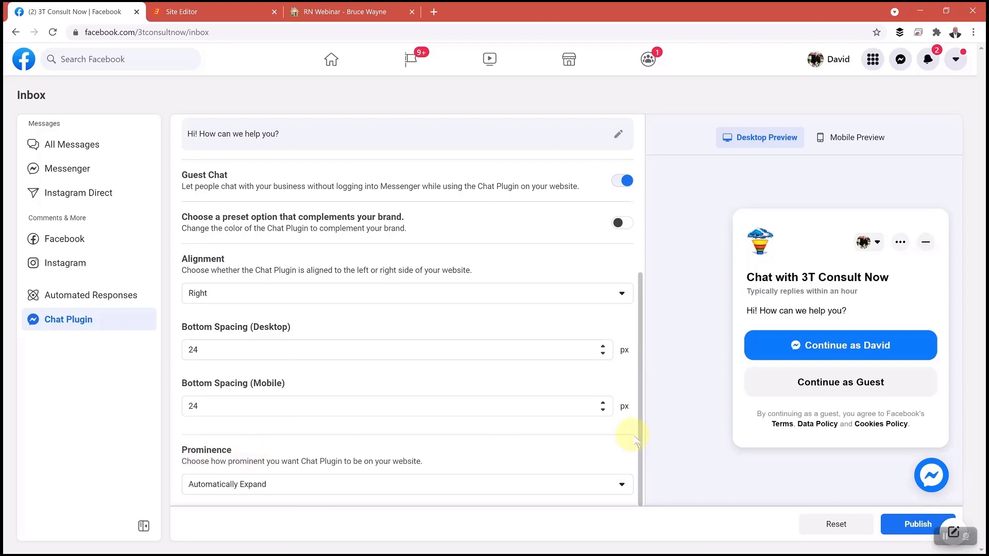